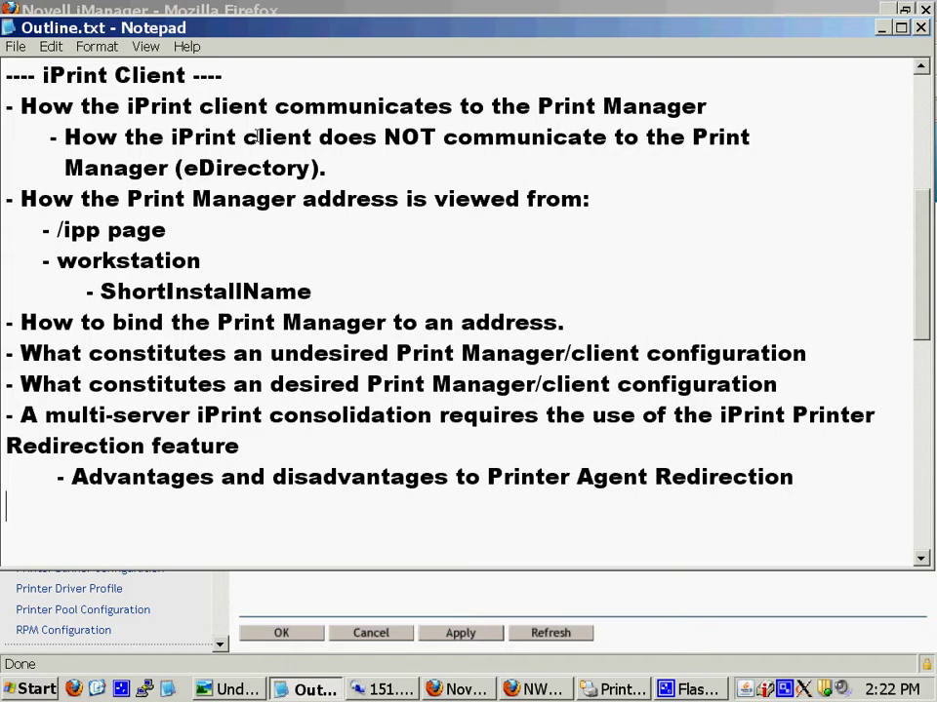
- Put the outline notes away and inspect the prntr1 entry on ipp://nwsrvr1.novelldemo.com in the Windows Printers and Faxes window
left_click(881, 31)
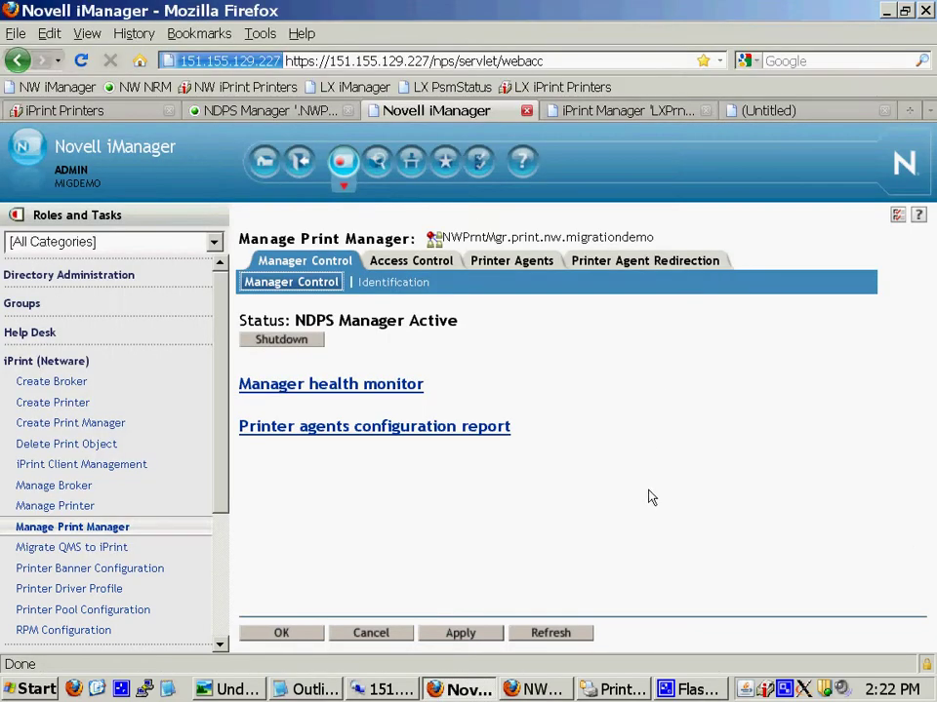
left_click(625, 689)
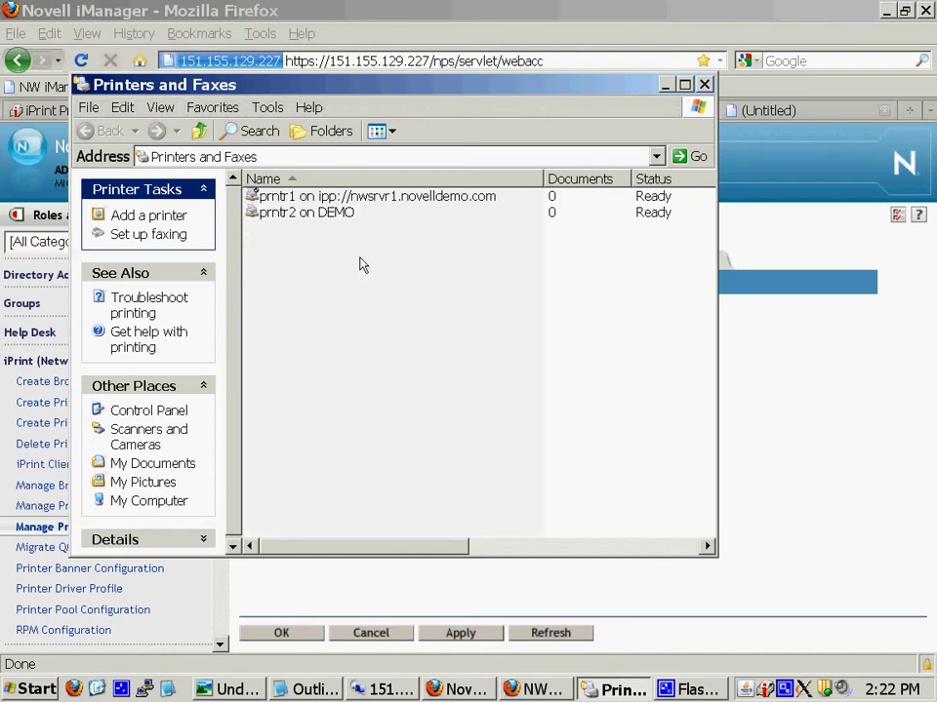
left_click(345, 198)
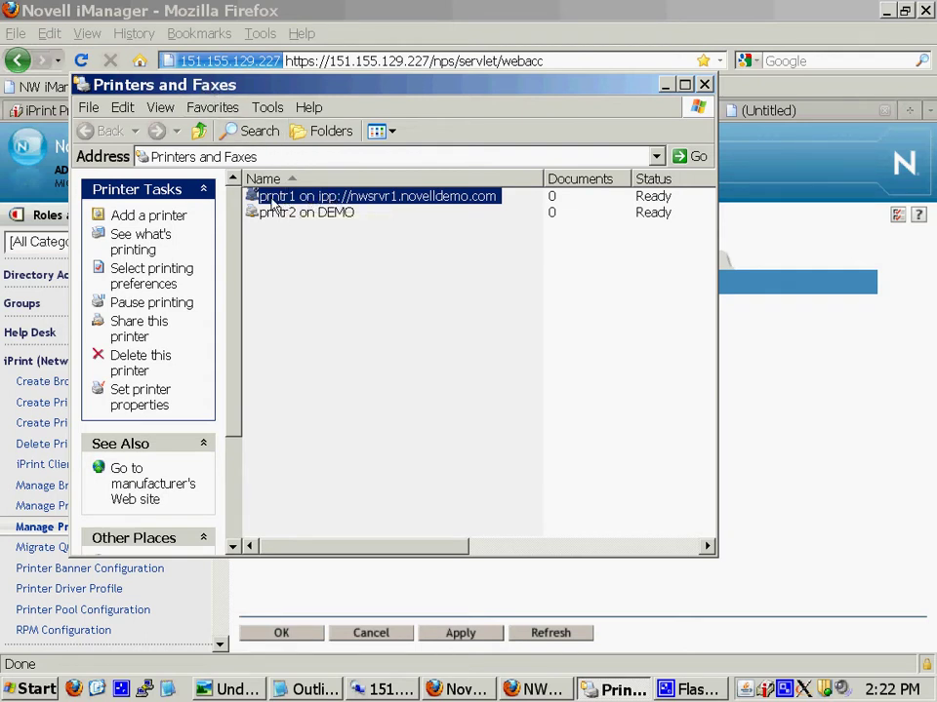
left_click(283, 260)
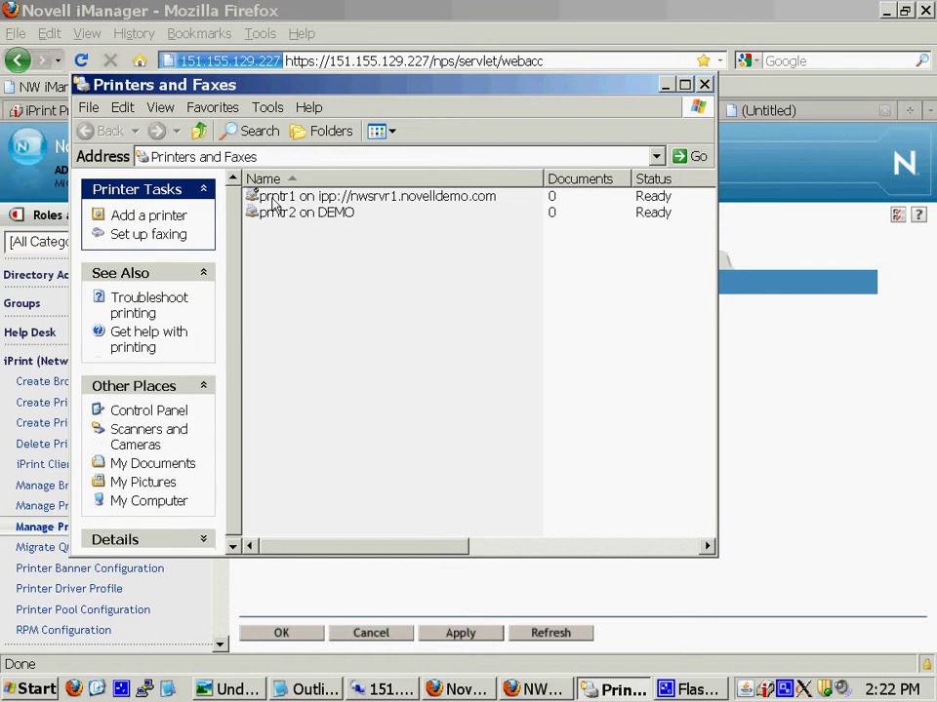
left_click(358, 198)
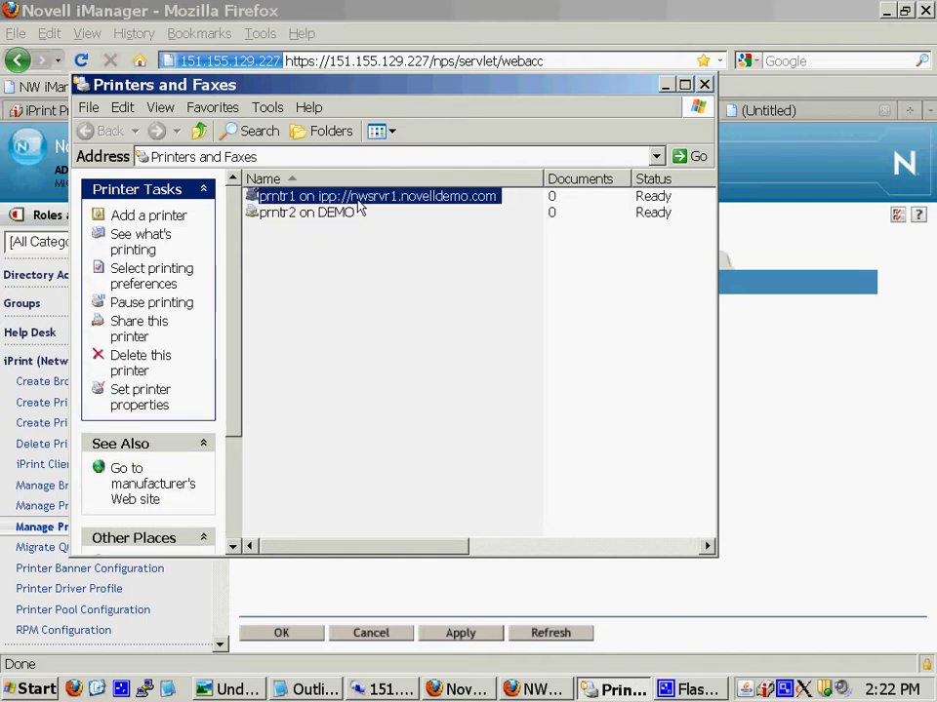
- Switch to the NWSRV1 server console in Firefox and query the loaded NDPS Manager module with m ndpsm
left_click(534, 690)
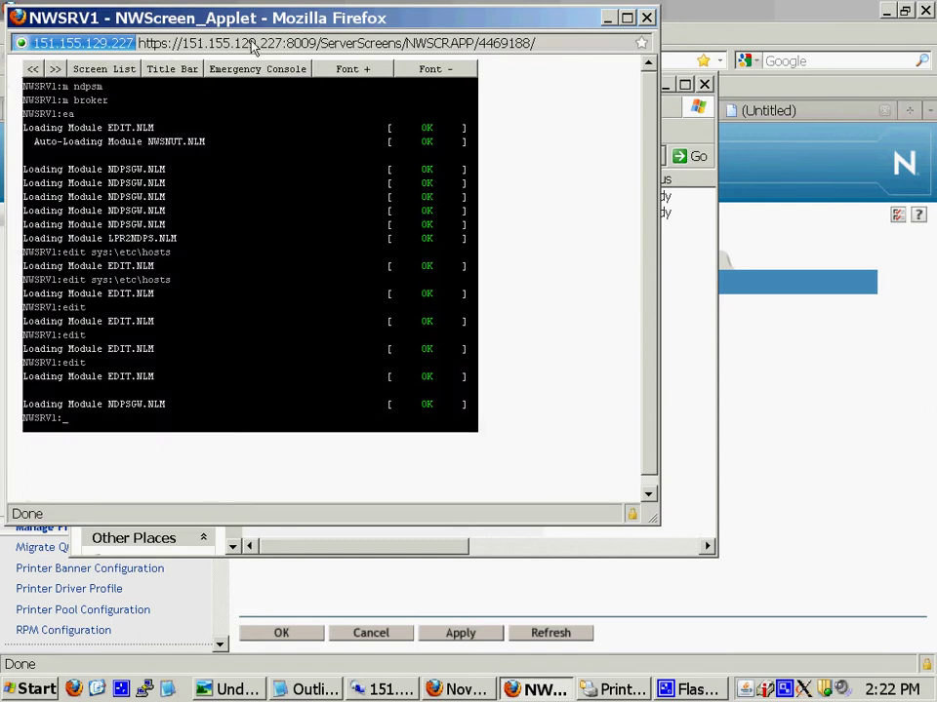
left_click_drag(242, 19, 315, 85)
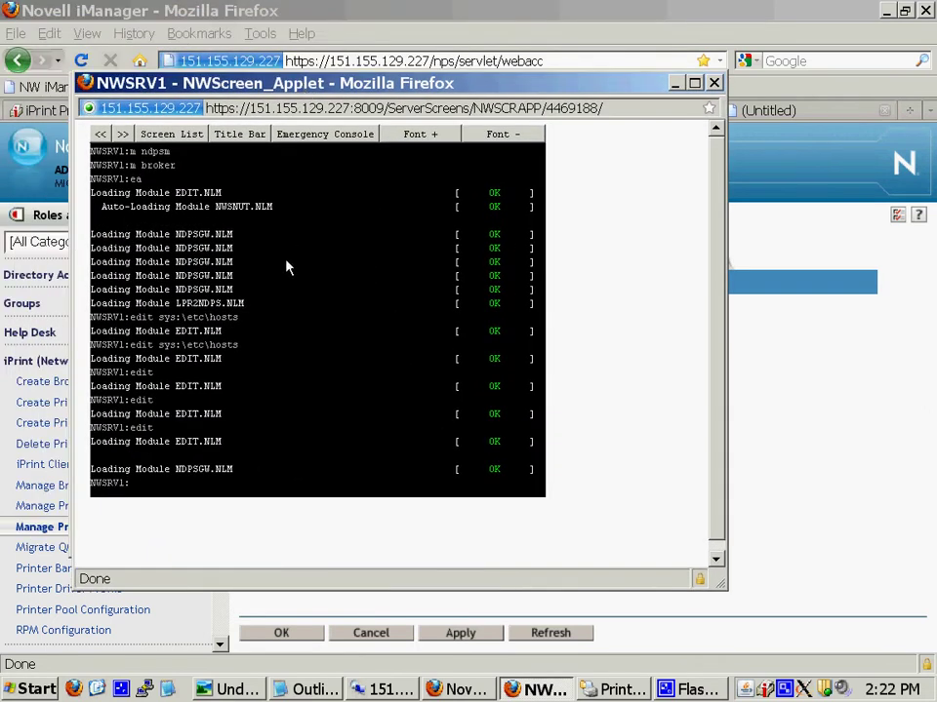
type("m ndpsm")
key("Return")
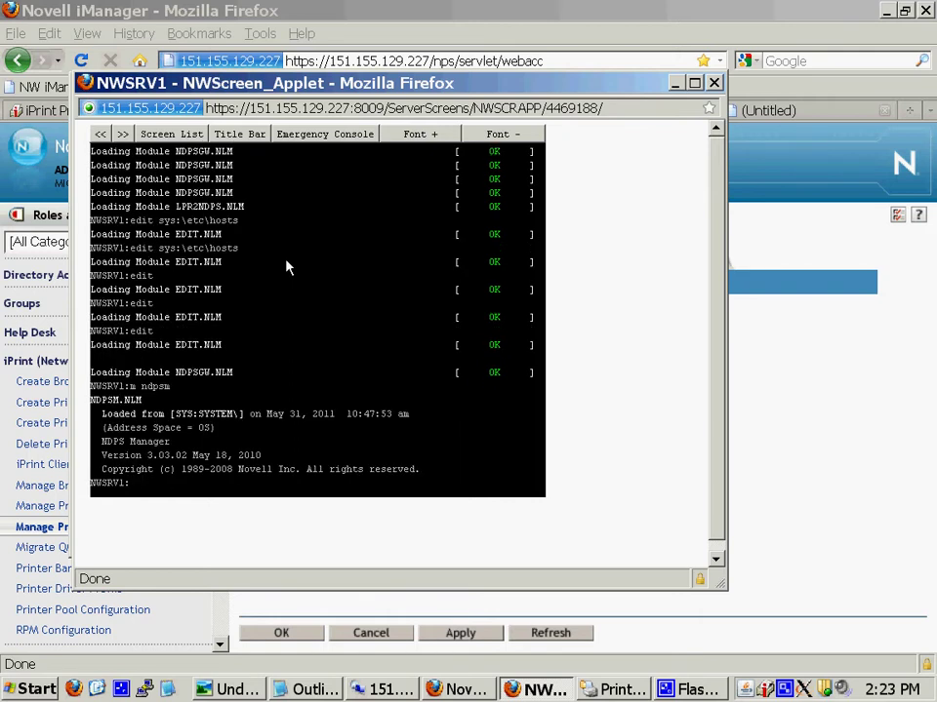
- Compose the command ndpsm /dnsname=nwsrvr1.novelldemo.com at the NWSRV1 prompt without running it, keeping the printer list in view
type("ndpsm /dnsname=")
left_click_drag(281, 88, 441, 180)
type("nwsrvr1")
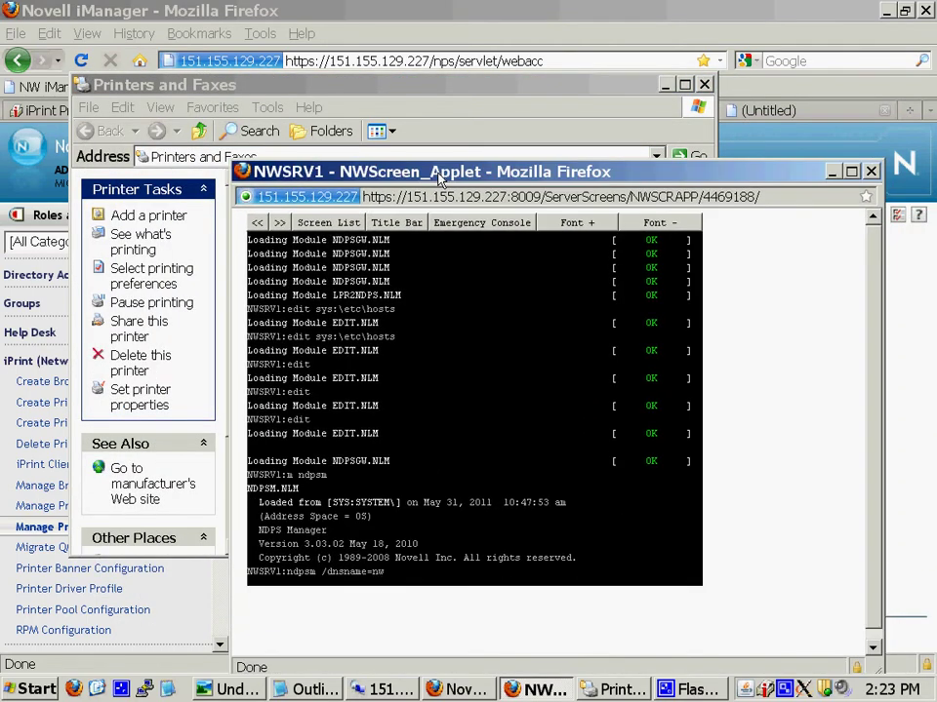
type(".novelldemo.com")
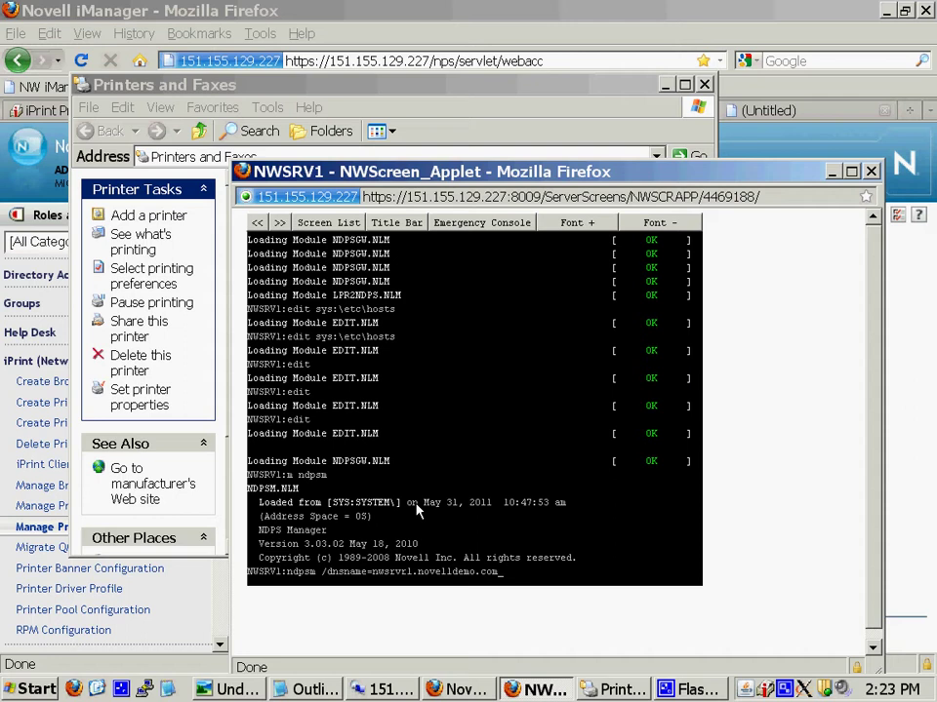
- Strip the /dnsname option and its address from the pending console command so only ndpsm remains
key("BackSpace")
key("BackSpace")
key("BackSpace")
key("BackSpace")
key("BackSpace")
key("BackSpace")
key("BackSpace")
key("BackSpace")
key("BackSpace")
key("BackSpace")
key("BackSpace")
key("BackSpace")
key("BackSpace")
key("BackSpace")
key("BackSpace")
key("BackSpace")
key("BackSpace")
key("BackSpace")
key("BackSpace")
key("BackSpace")
key("BackSpace")
key("BackSpace")
key("BackSpace")
key("BackSpace")
key("BackSpace")
key("BackSpace")
key("BackSpace")
key("BackSpace")
key("BackSpace")
key("BackSpace")
key("BackSpace")
key("BackSpace")
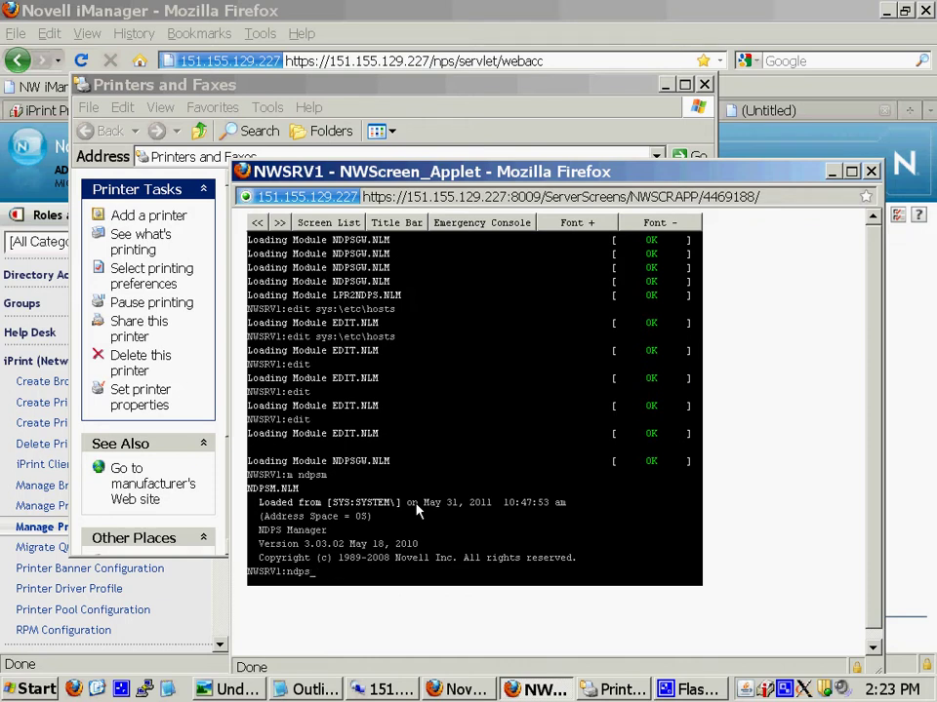
type("m")
left_click_drag(764, 176, 671, 141)
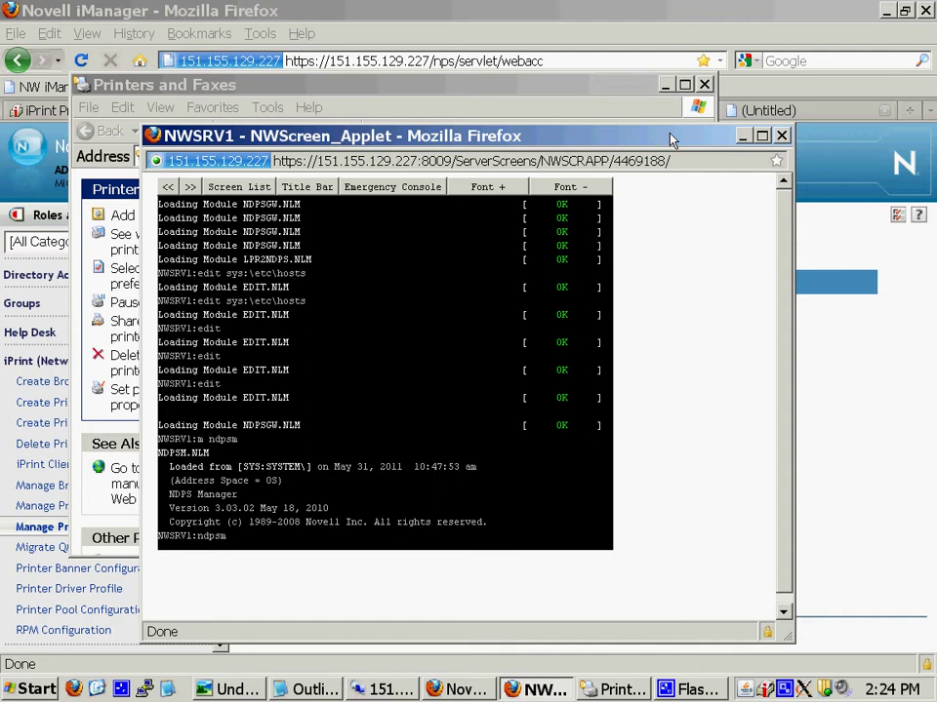
- Review prntr1 in Printers and Faxes and check the printer address behind the prntr2 link on the iPrint Printers page in Firefox
left_click(439, 84)
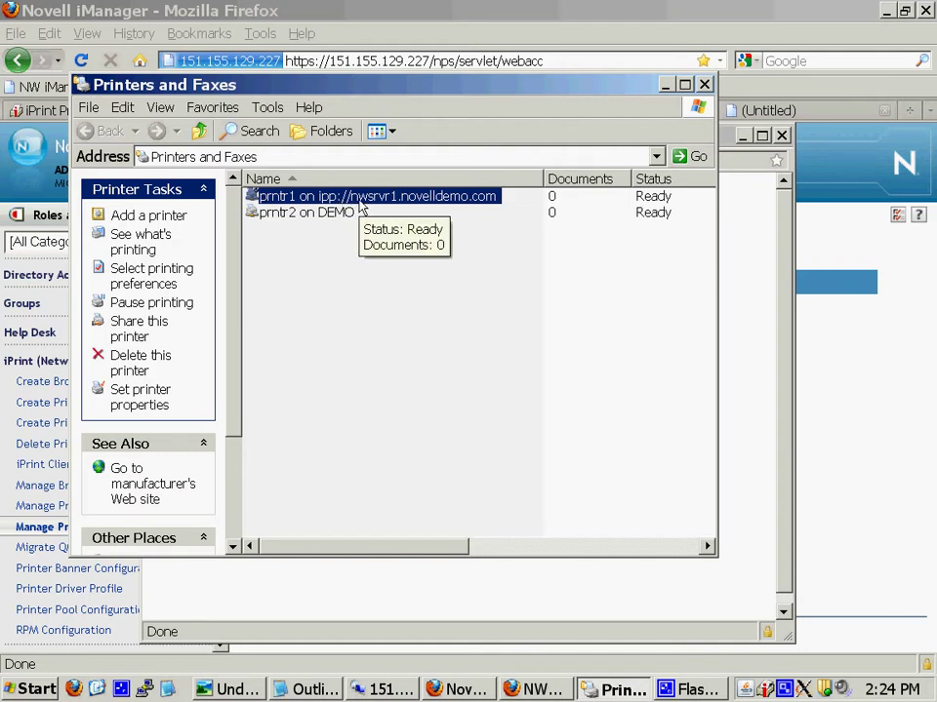
left_click(290, 12)
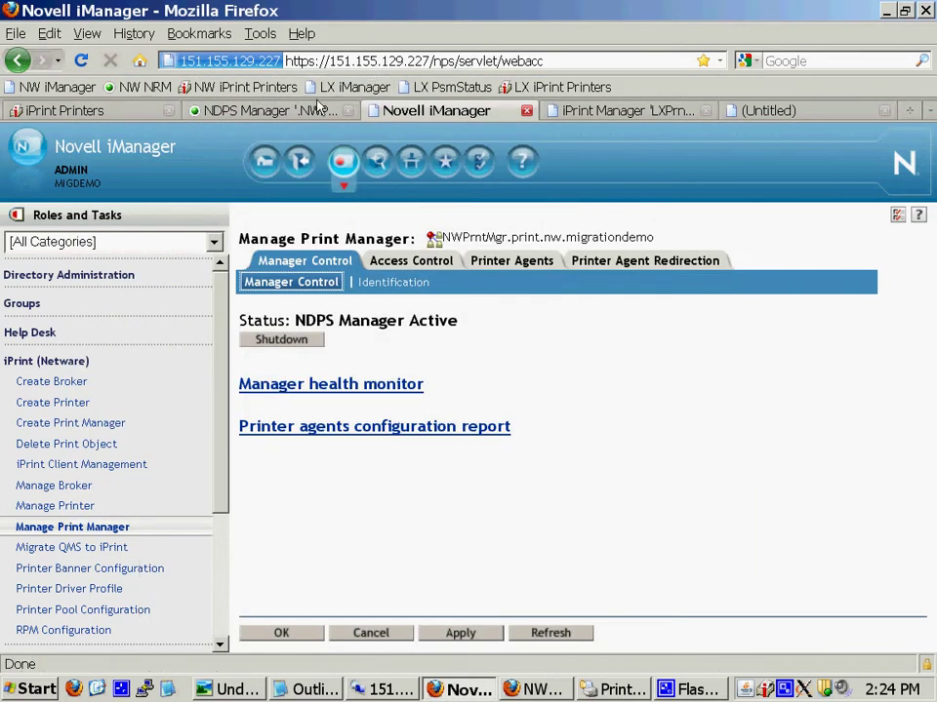
left_click(87, 111)
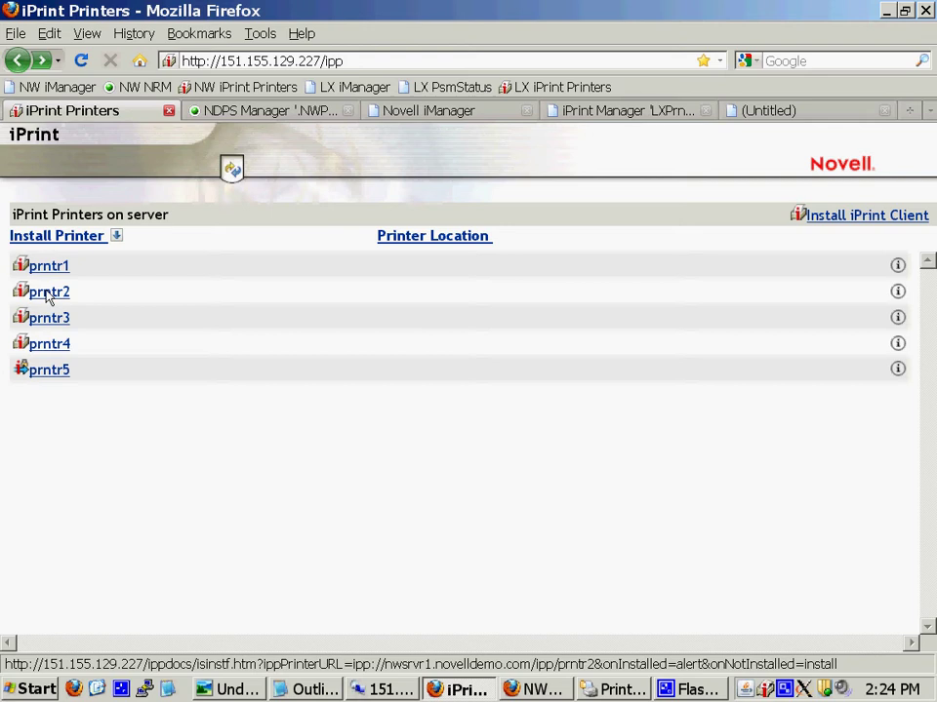
- Return to Printers and Faxes and examine how the prntr2 on DEMO entry is named
left_click(615, 690)
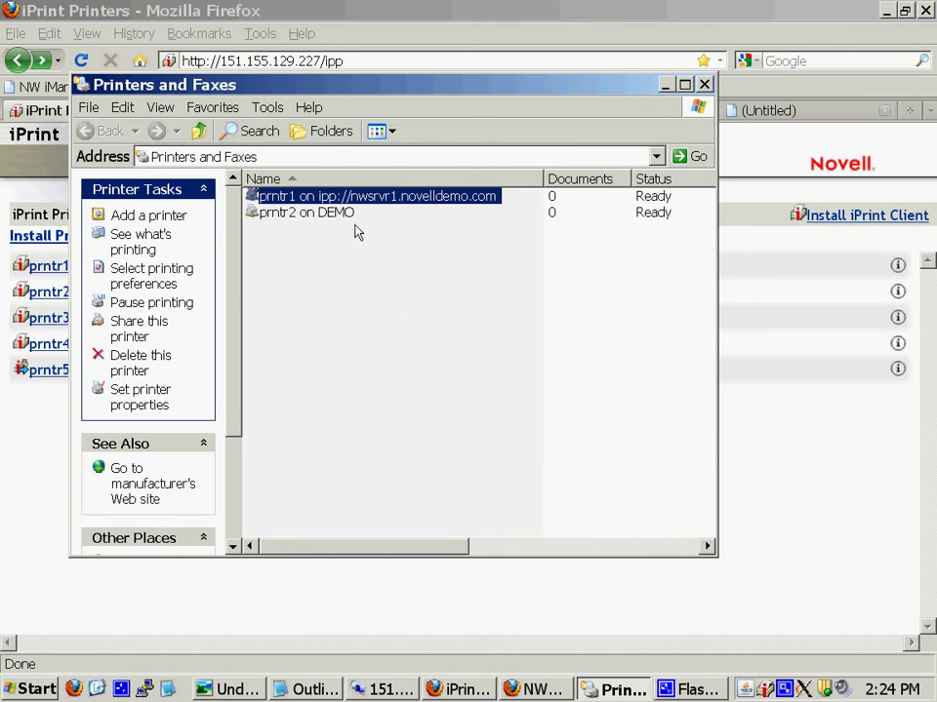
left_click(324, 215)
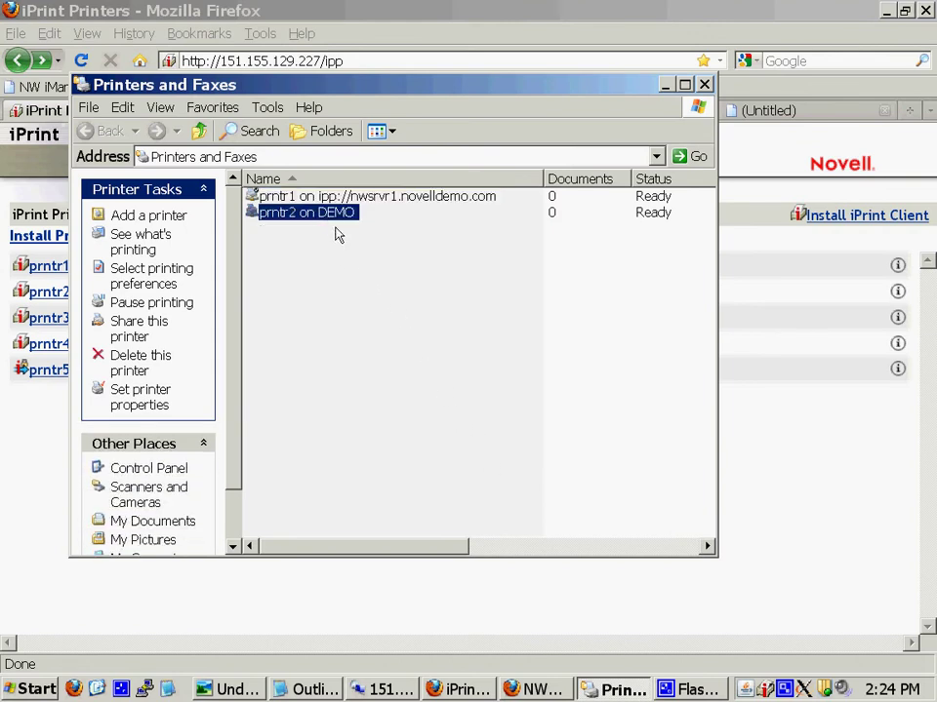
mouse_move(339, 226)
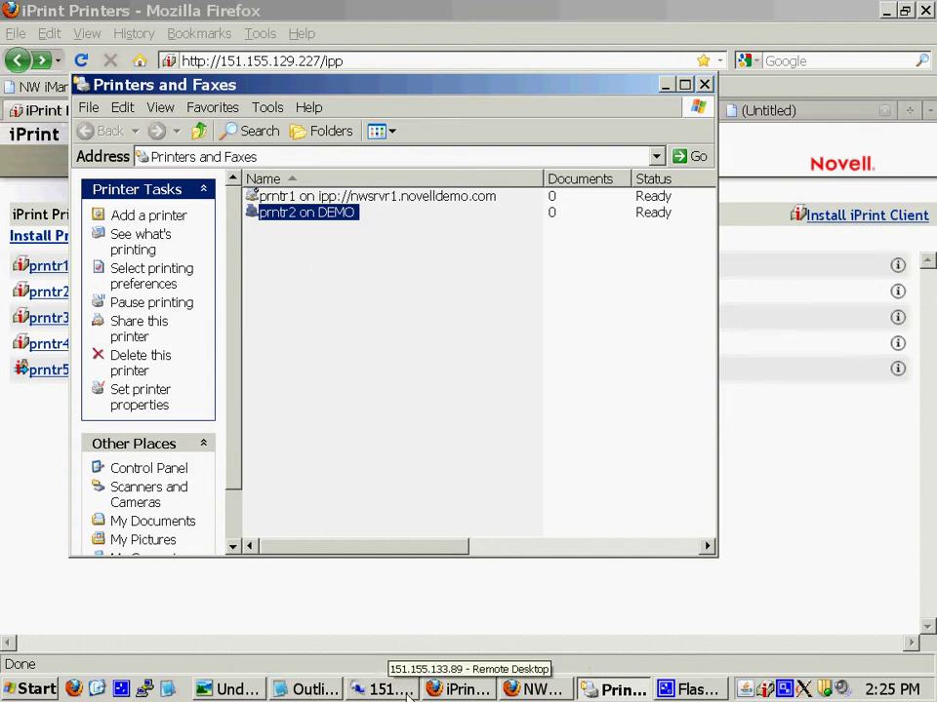
- Clear the pending command on the NWSRV1 console, launch the edit utility and bring up its file browser
left_click(519, 692)
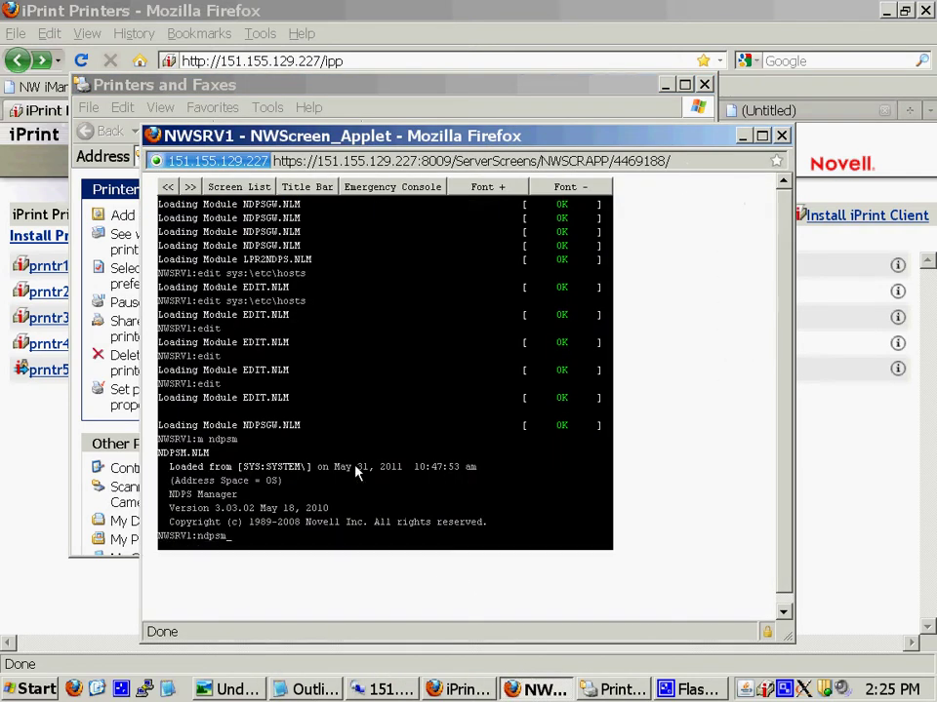
key("BackSpace")
key("BackSpace")
key("BackSpace")
key("BackSpace")
key("BackSpace")
type("edit")
key("Return")
key("Insert")
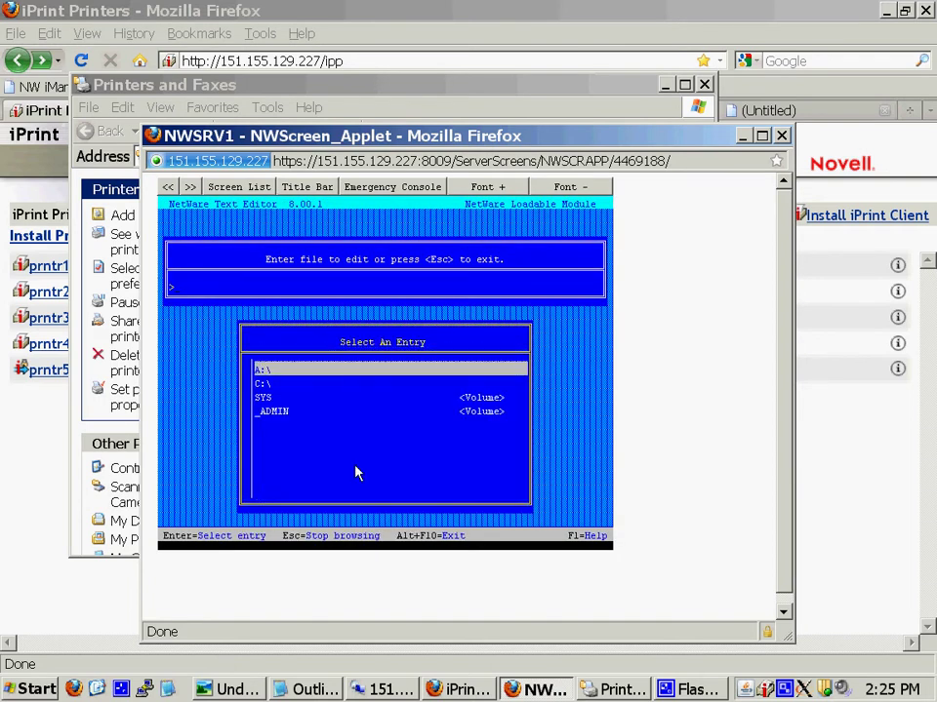
- Browse the SYS volume to the apache2\htdocs\ippdocs directory
key("Down")
key("Down")
key("Return")
key("Down")
key("Down")
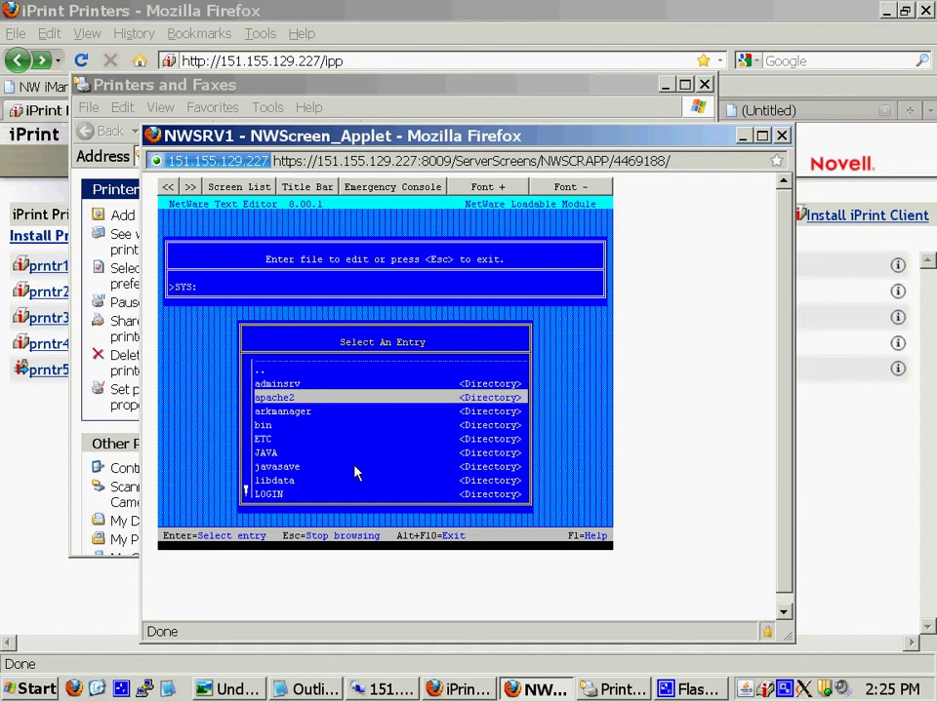
key("Return")
key("Down")
key("Down")
key("Down")
key("Down")
key("Down")
key("Down")
key("Return")
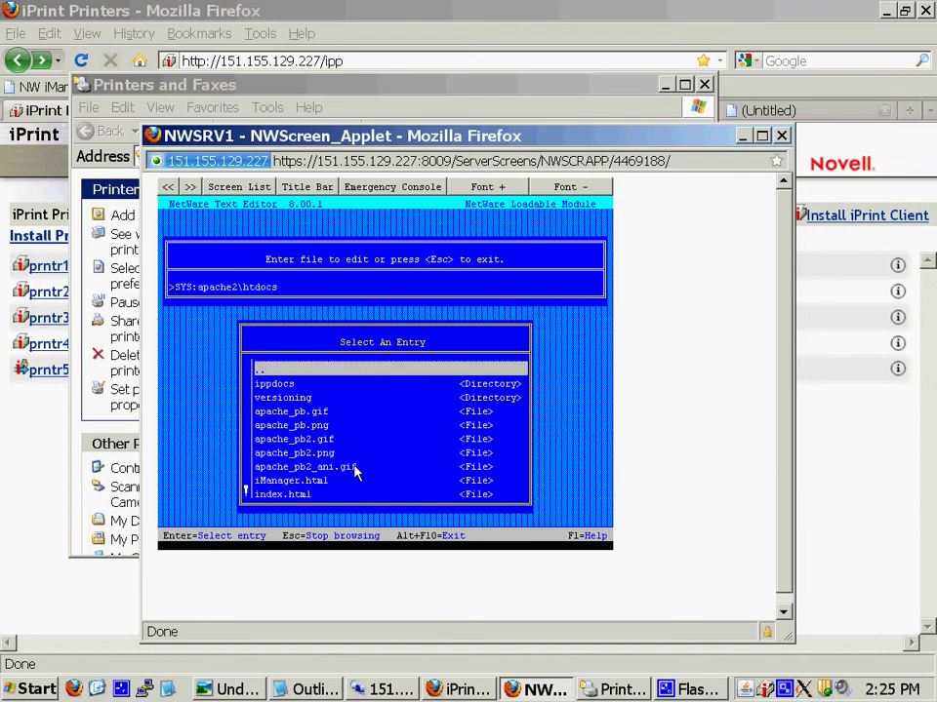
key("Down")
key("Return")
- Find iprint.ini in the ippdocs directory and open it in the text editor
key("Down")
key("Down")
key("Down")
key("Down")
key("Down")
key("Down")
key("Down")
key("Down")
key("Down")
key("Down")
key("Down")
key("Down")
key("Down")
key("Down")
key("Down")
key("Down")
key("Down")
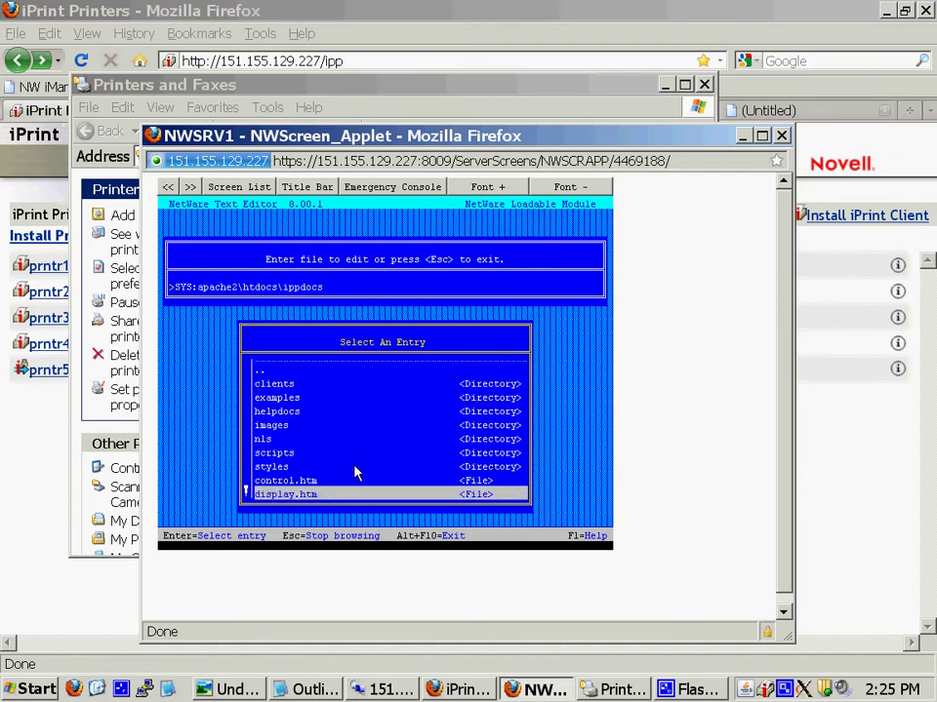
key("Up")
key("Up")
key("Up")
key("Return")
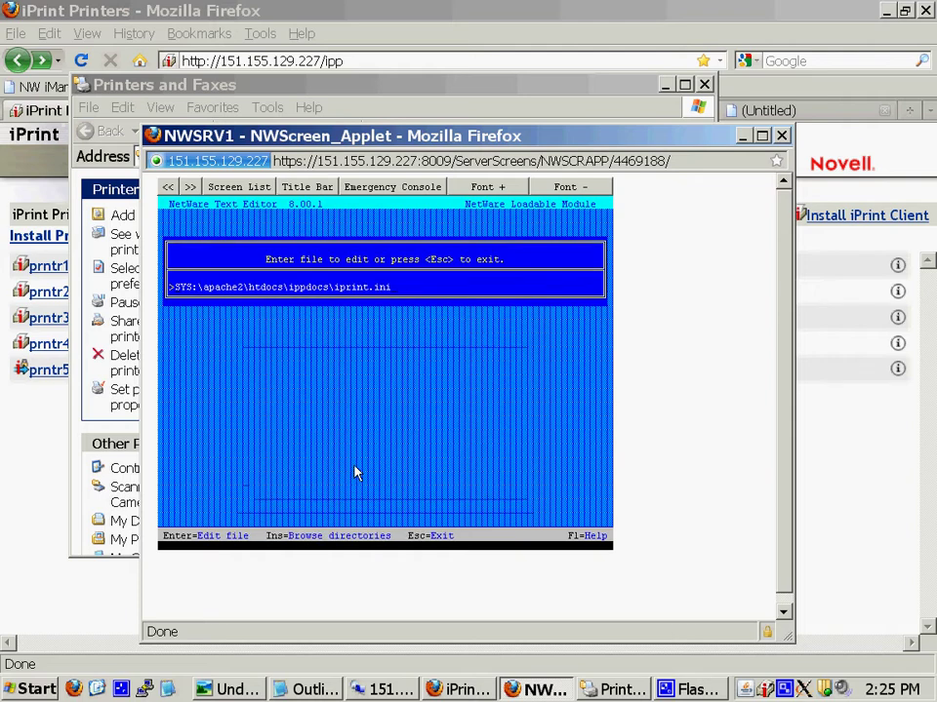
key("Return")
- Check the ShortInstallName setting in iprint.ini and exit the editor back to the console prompt
key("Down")
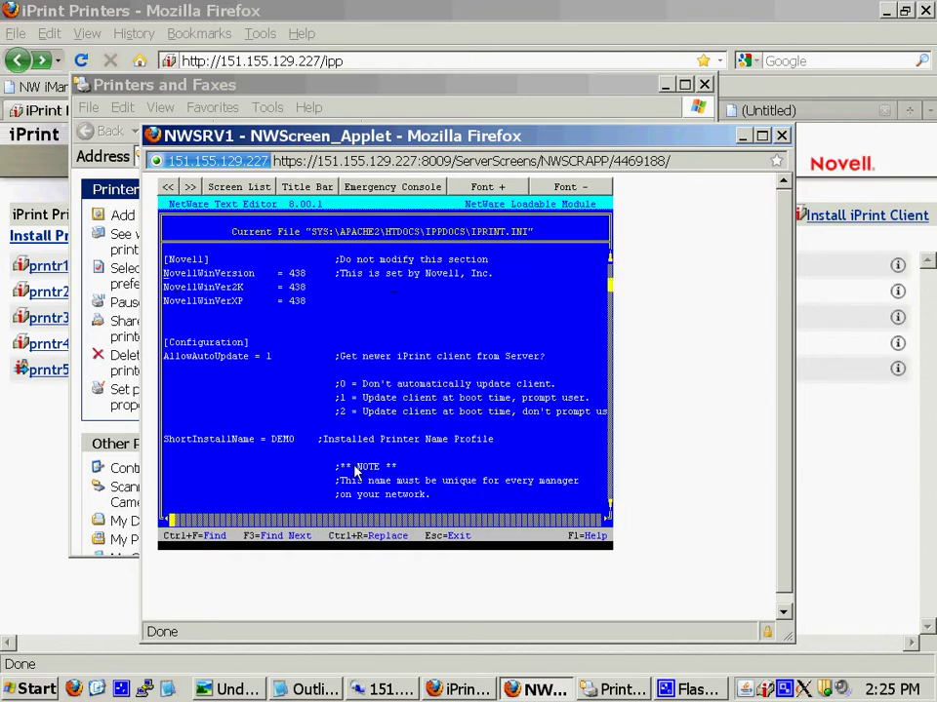
key("Down")
key("Down")
key("Down")
key("Escape")
key("Escape")
key("Escape")
key("Escape")
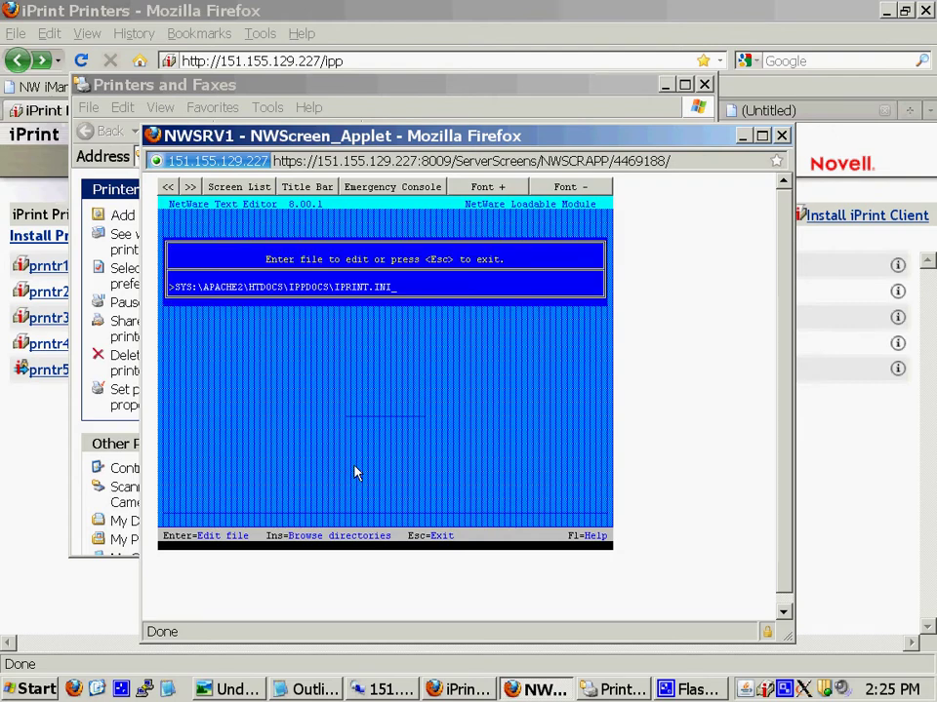
key("Return")
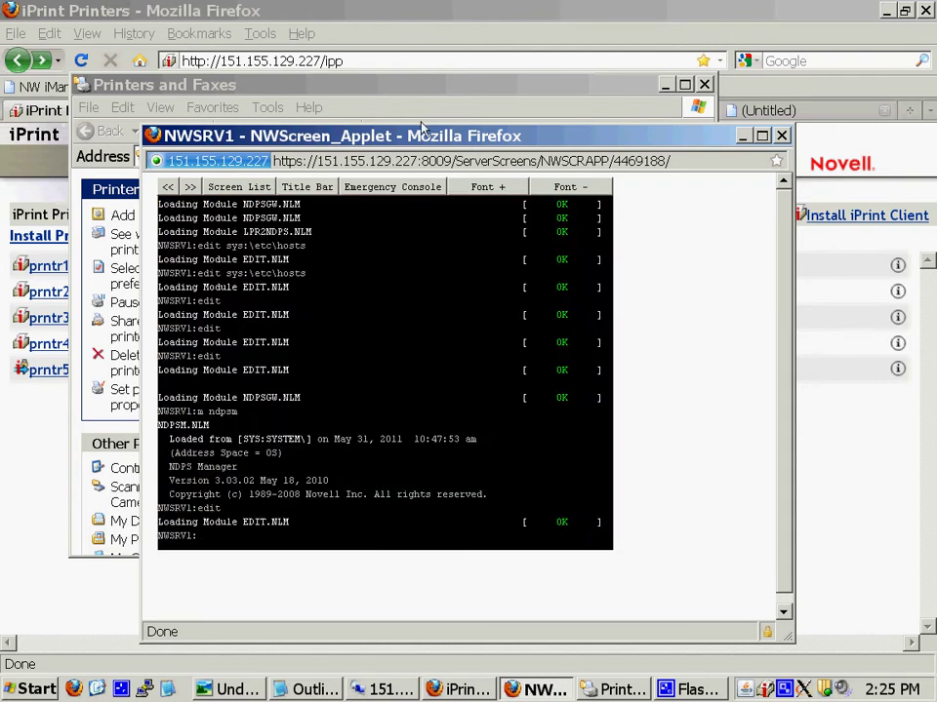
- Compare the prntr1 and prntr2 entries in Printers and Faxes to see how each Print Manager address is displayed
left_click(359, 88)
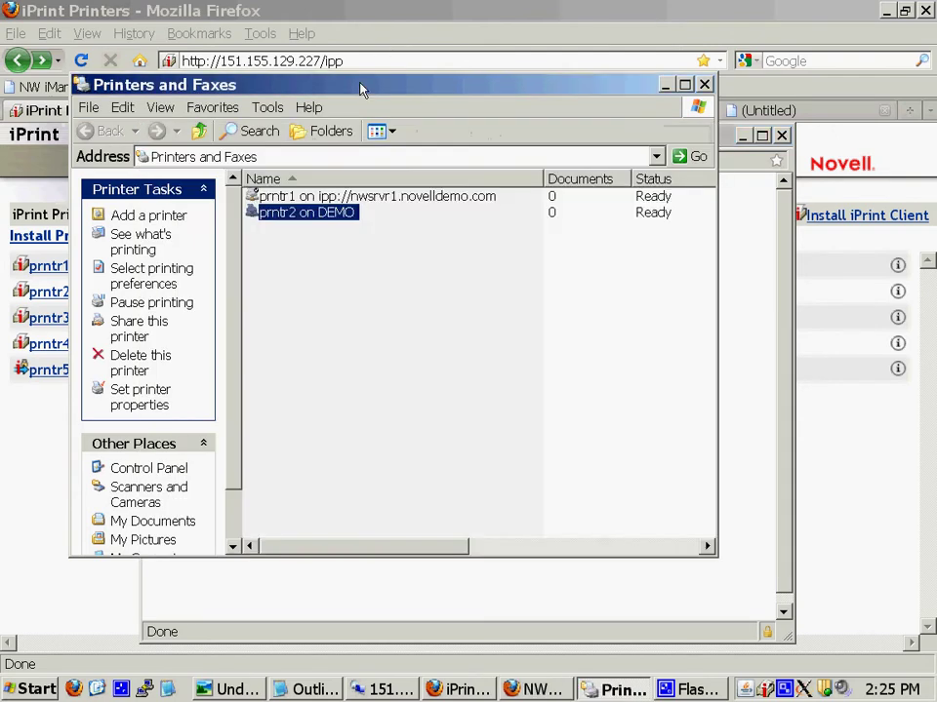
left_click(345, 196)
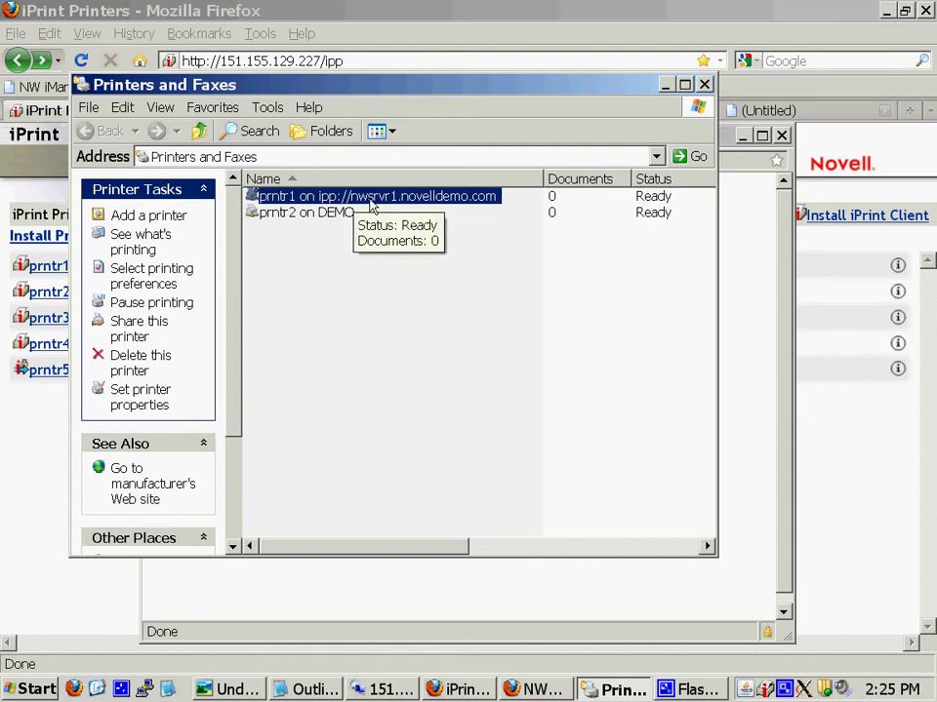
left_click(328, 214)
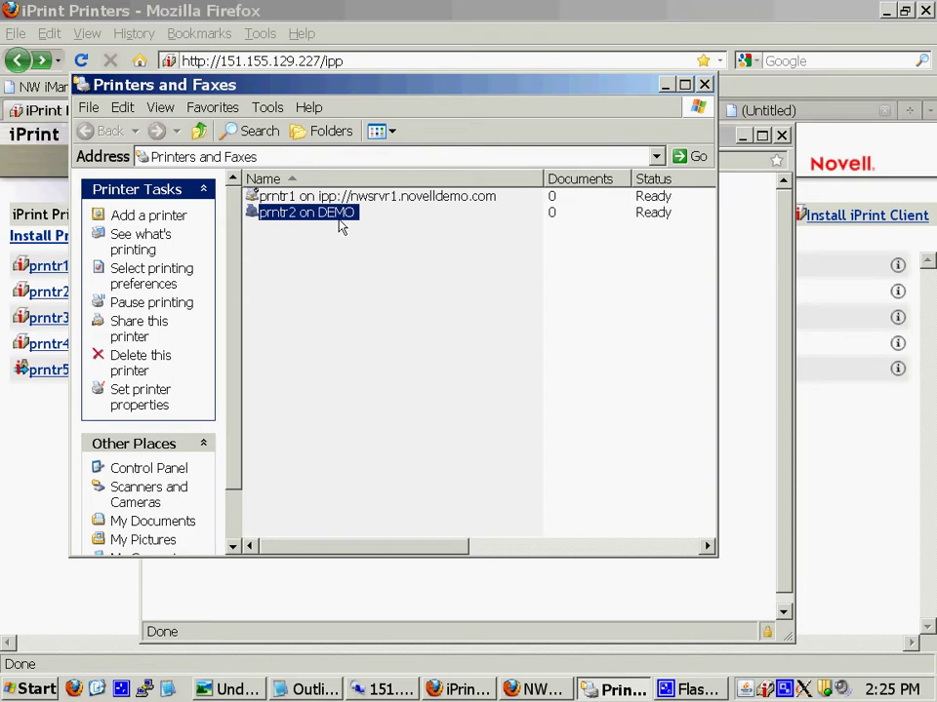
mouse_move(337, 220)
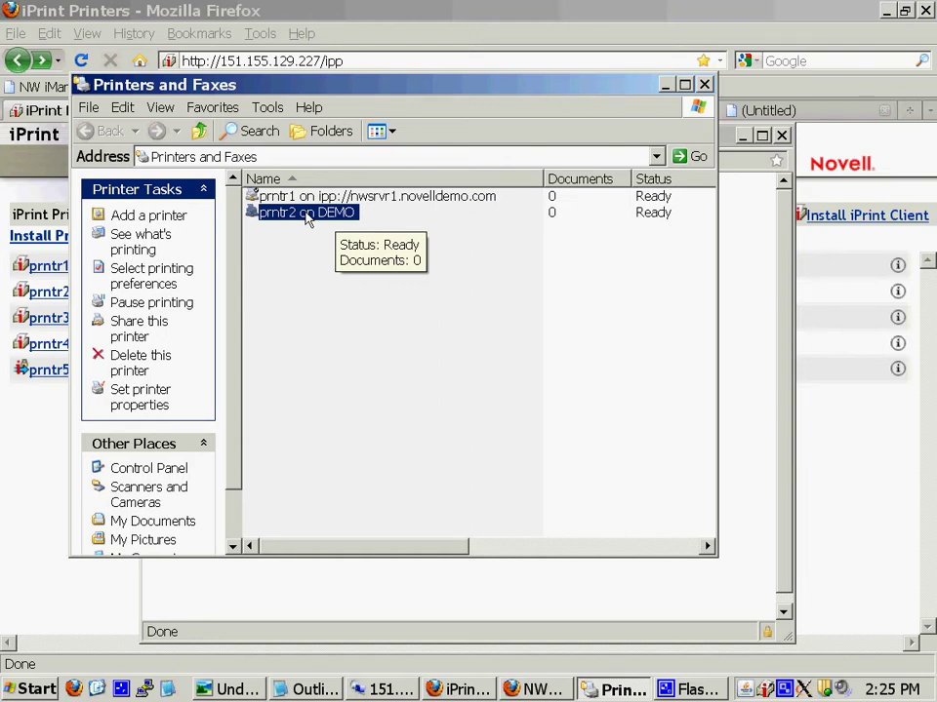
- Check the full iPrint port address assigned to prntr2 in its printer properties, widening the Port column, and close without changes
right_click(307, 220)
left_click(379, 421)
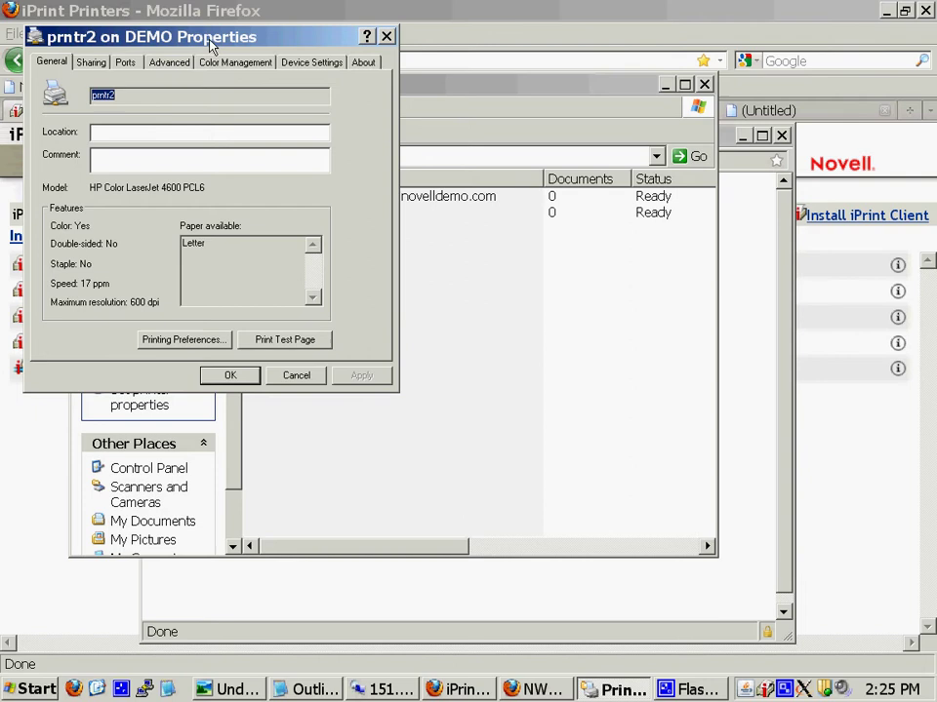
left_click_drag(210, 44, 387, 196)
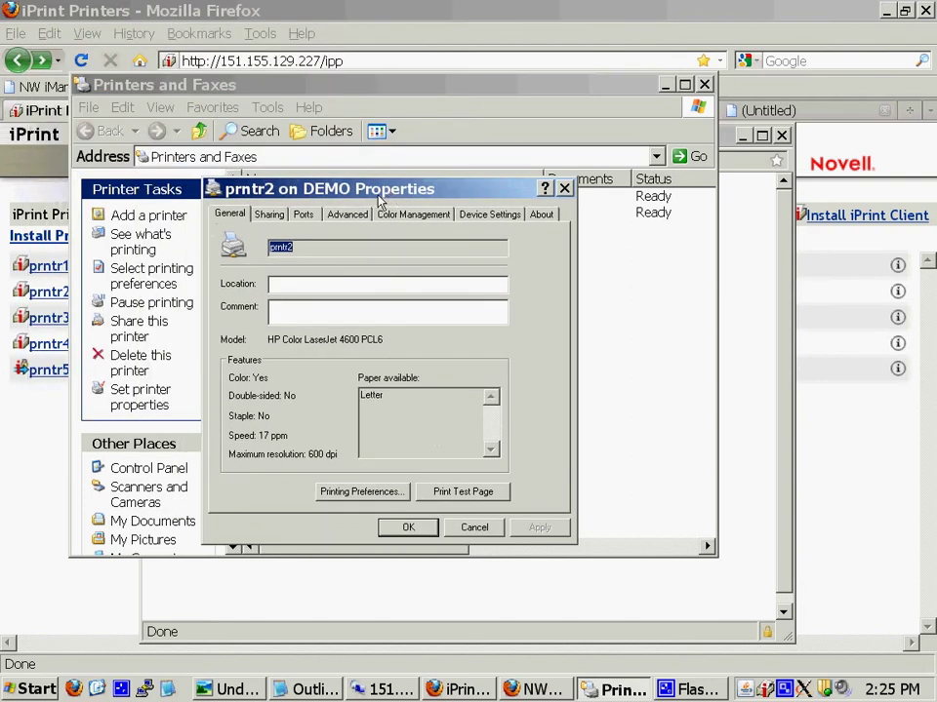
left_click(307, 217)
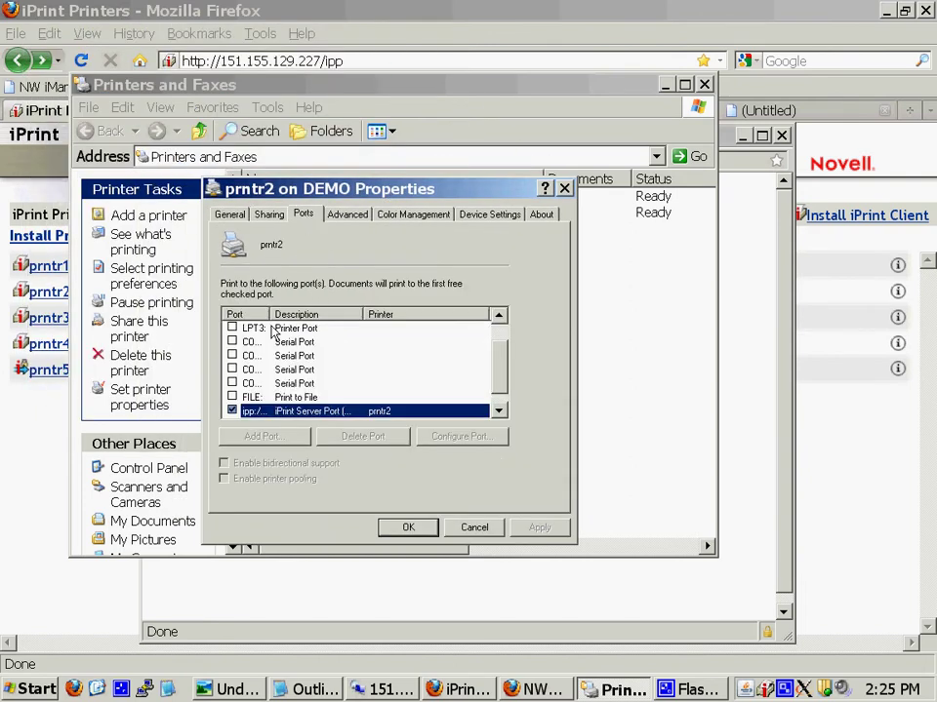
left_click_drag(265, 314, 427, 314)
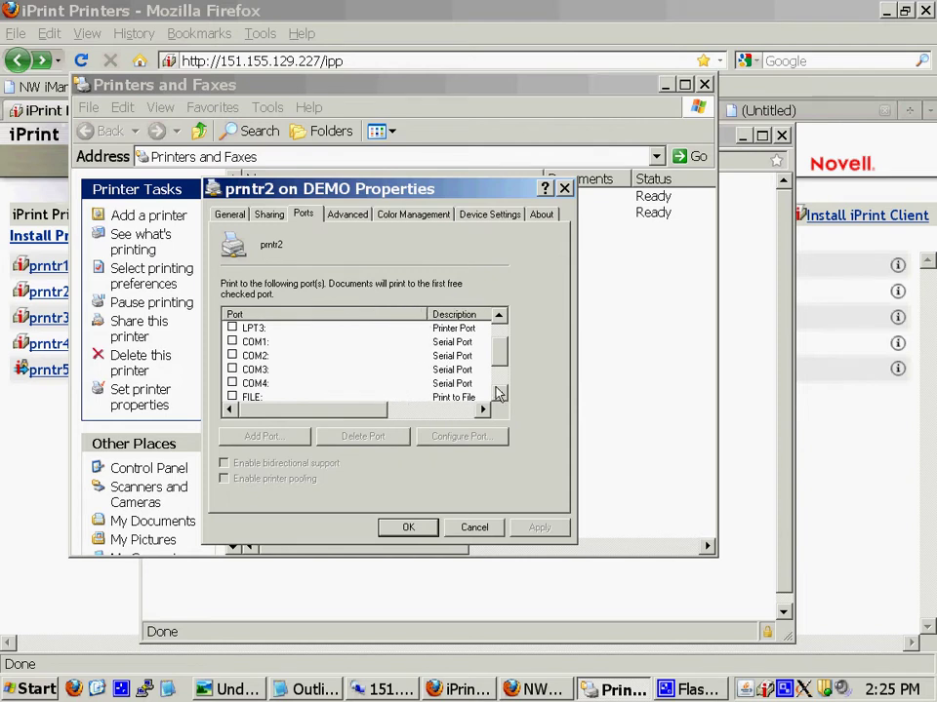
left_click(498, 396)
left_click(498, 396)
left_click(498, 396)
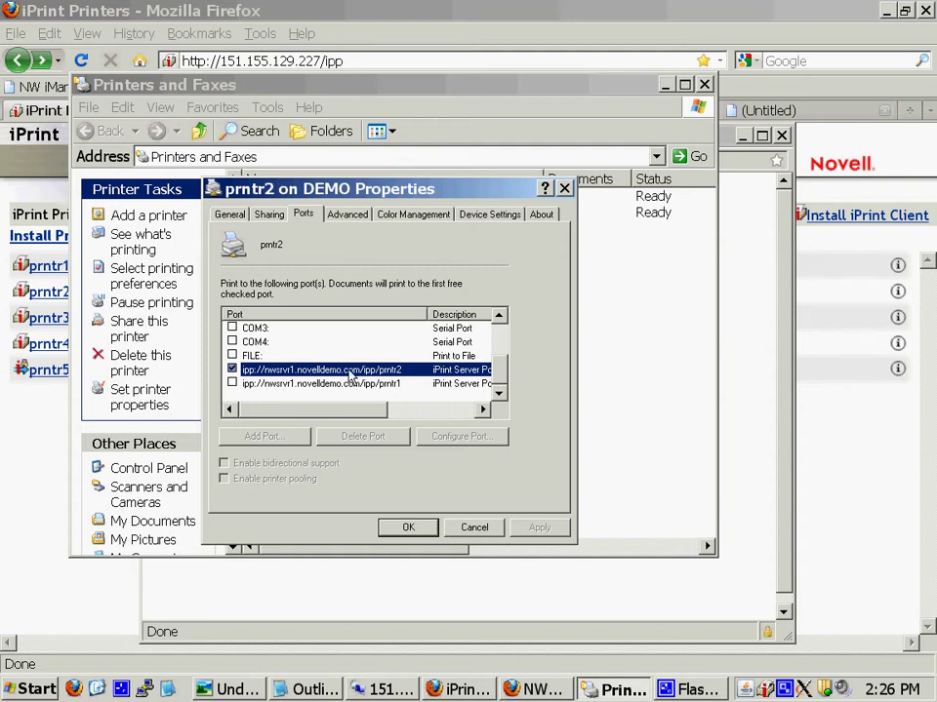
left_click(474, 528)
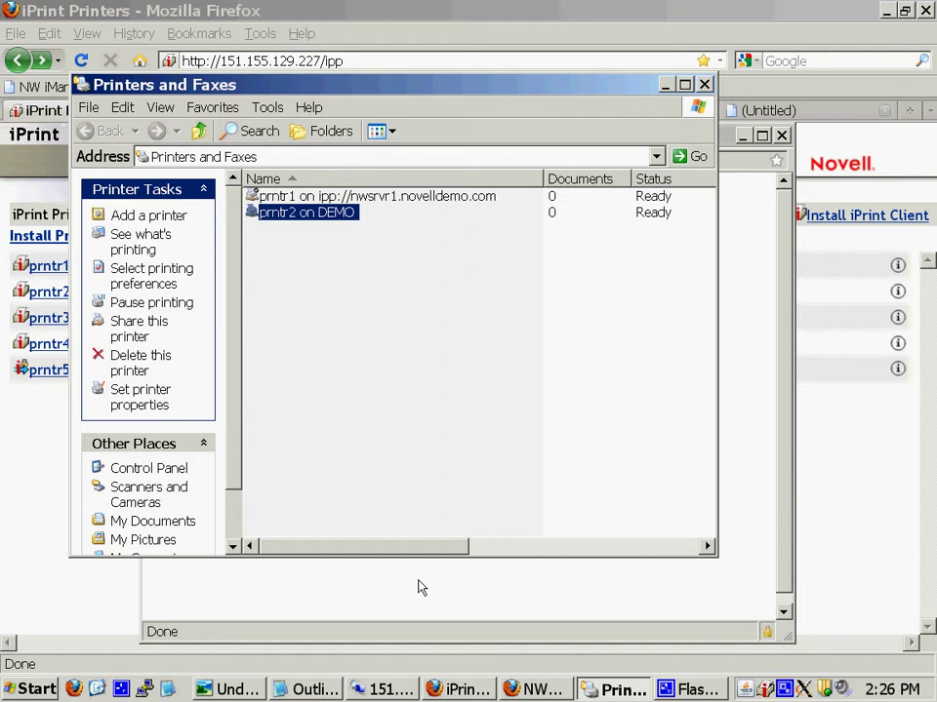
- Review the eDirectory point in Outline.txt, return to Printers and Faxes and select the prntr1 printer
left_click(311, 689)
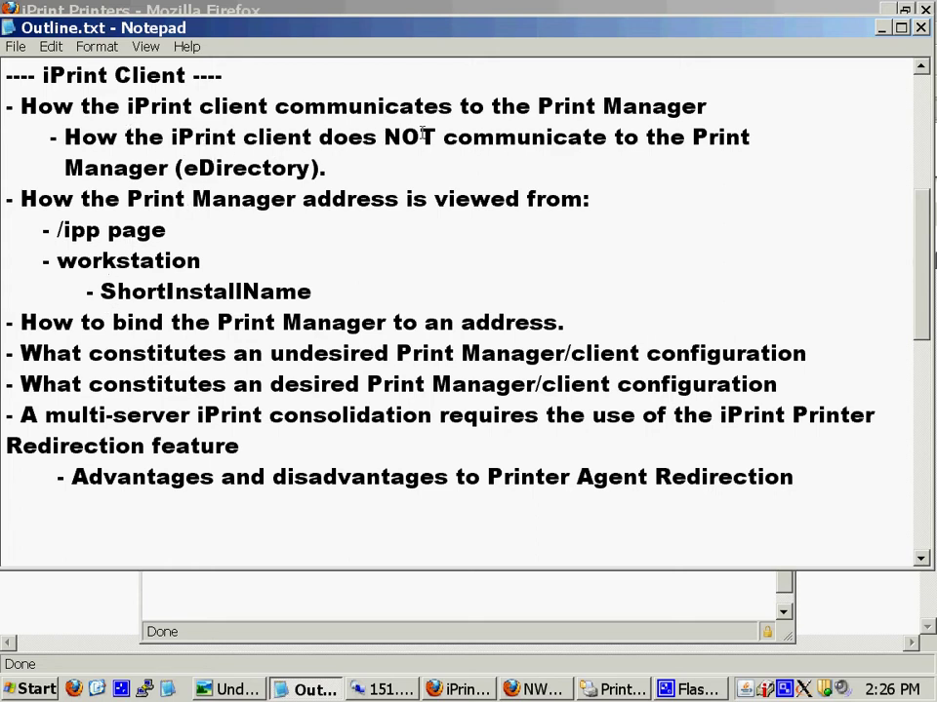
left_click_drag(84, 168, 231, 168)
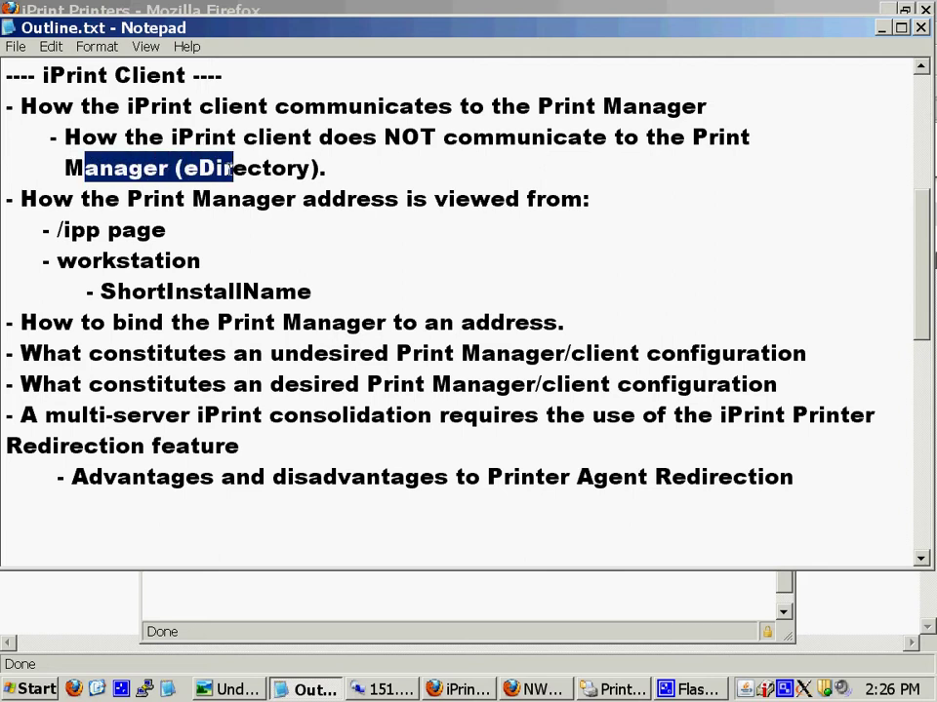
left_click(231, 168)
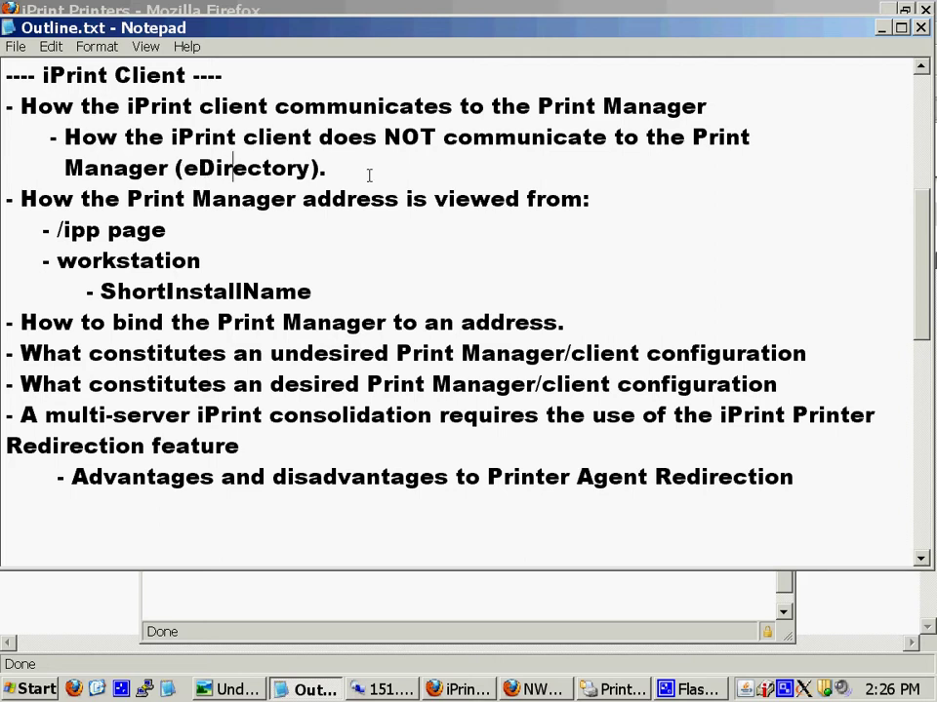
left_click(881, 28)
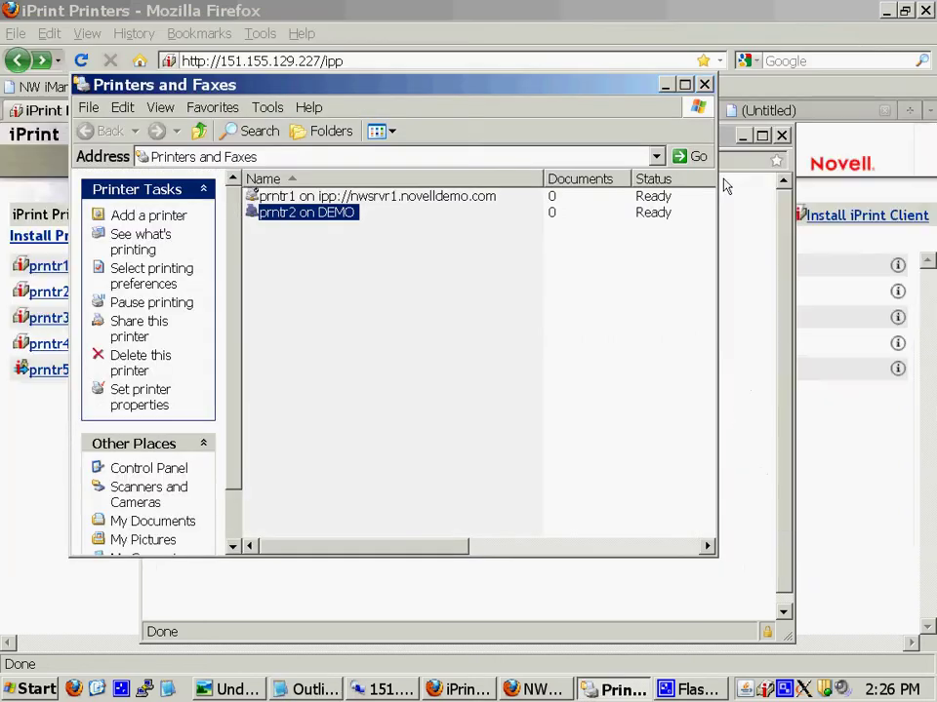
left_click(280, 199)
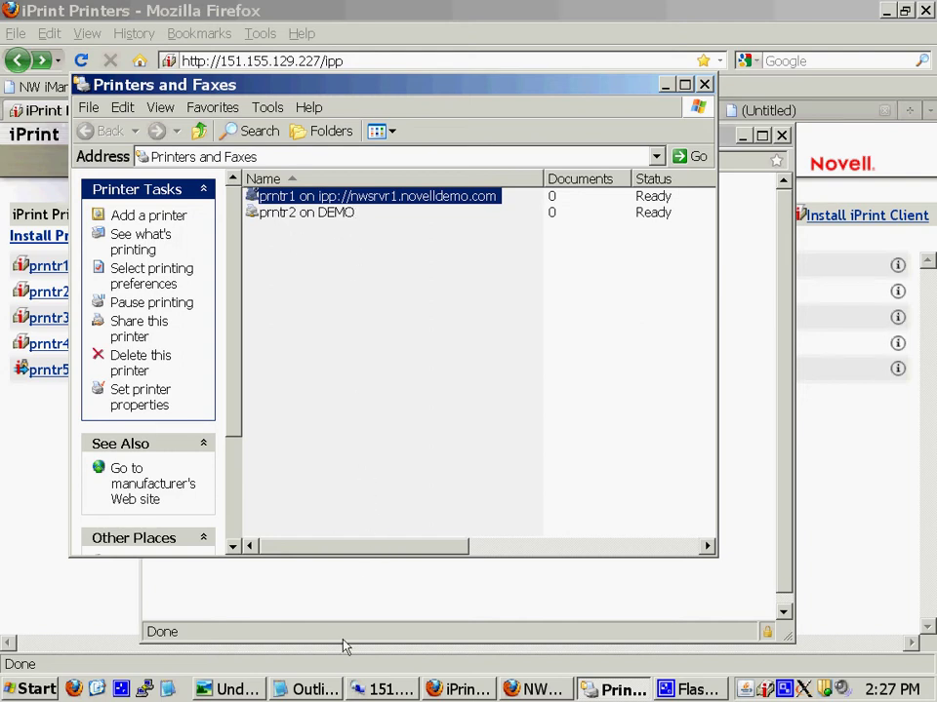
- Compare the Undesired, Desired and Post Migration iPrint DNS Configuration diagrams, ending on the Undesired one
left_click(232, 689)
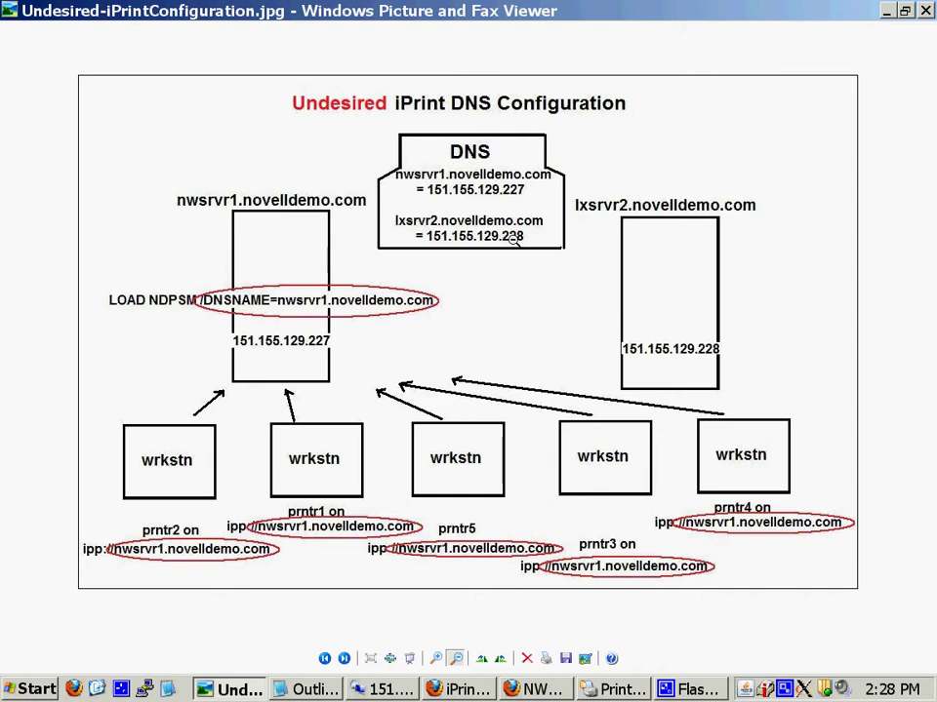
left_click(314, 690)
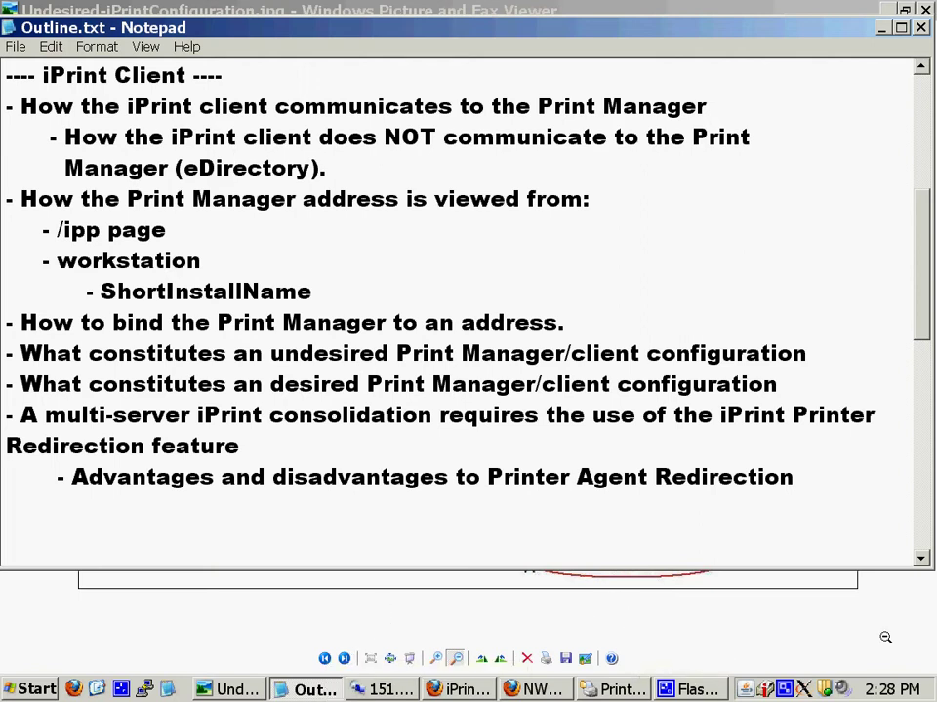
left_click(252, 691)
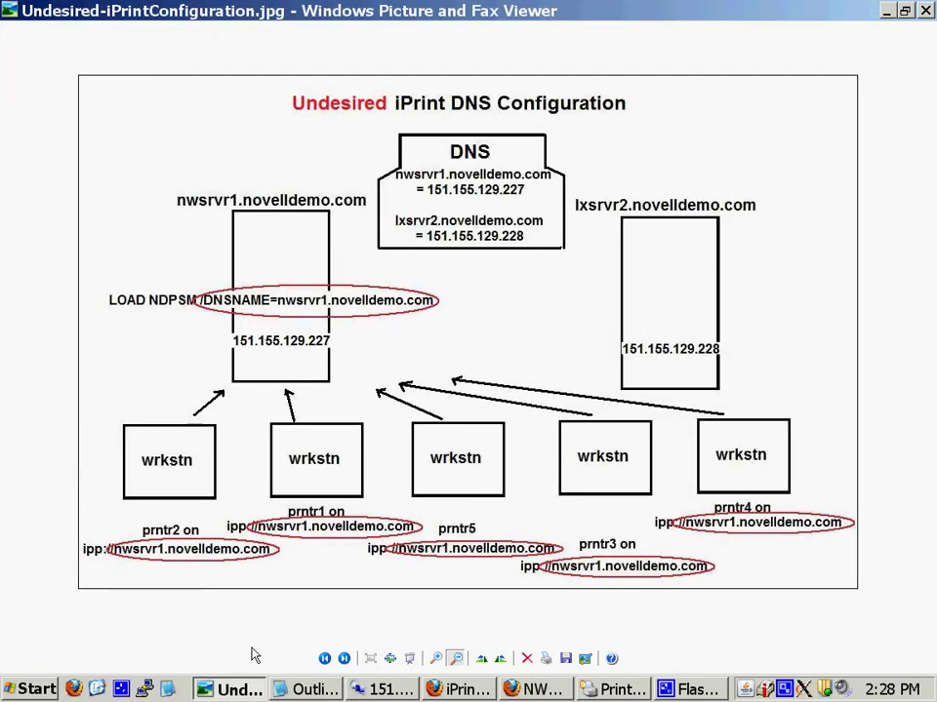
key("Right")
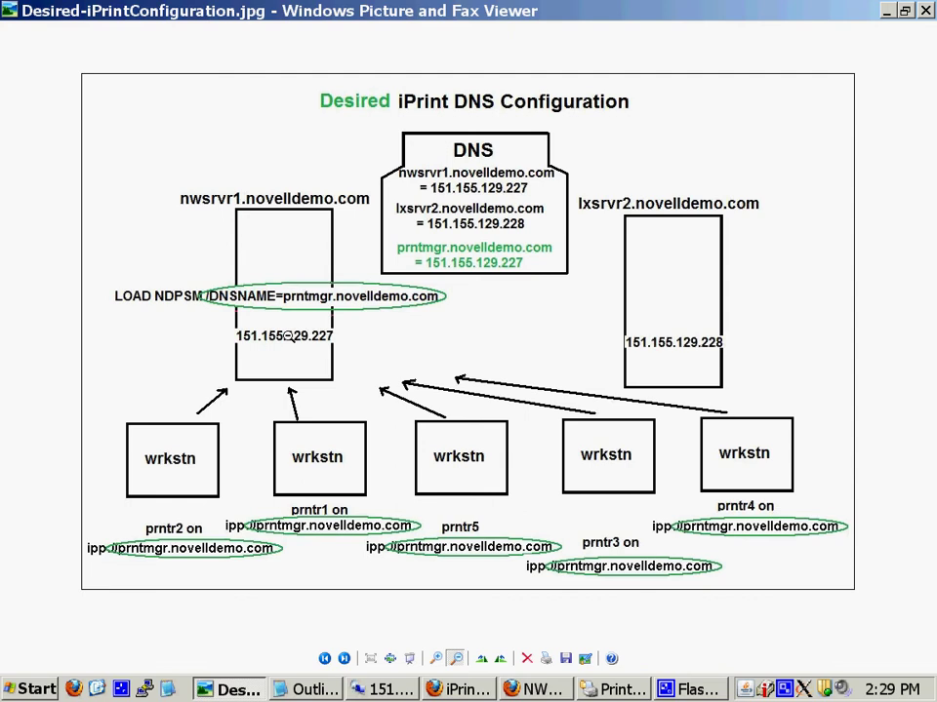
key("Right")
key("Right")
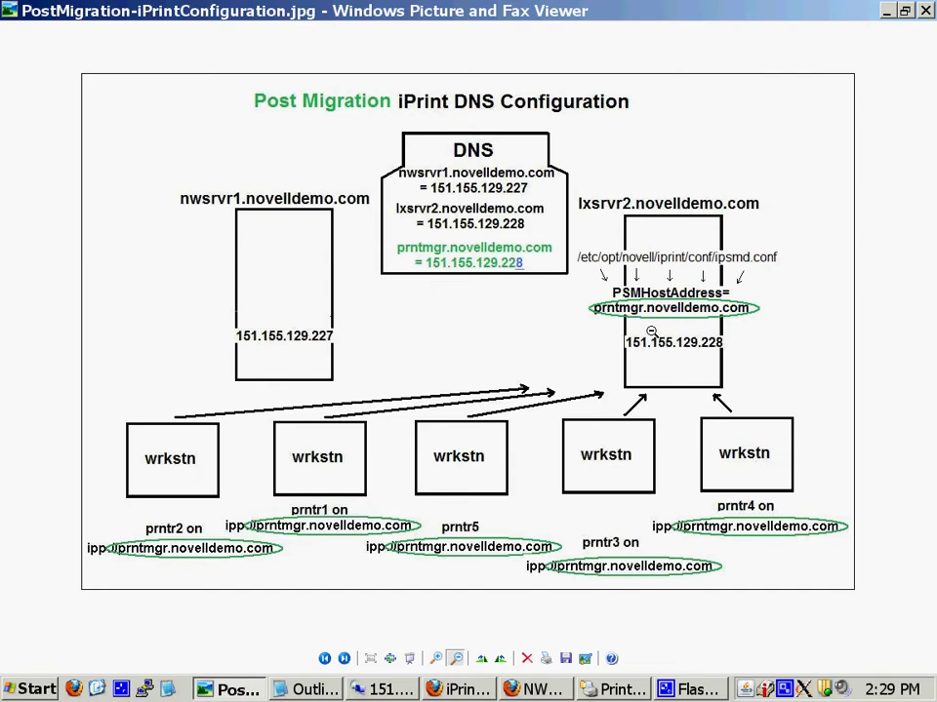
key("Left")
key("Left")
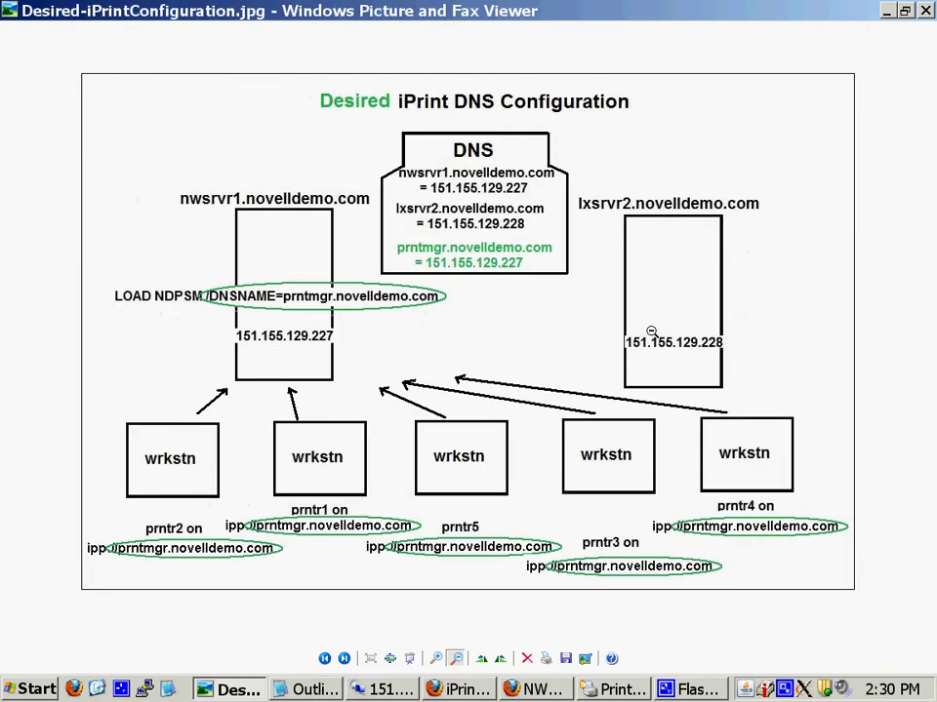
key("Left")
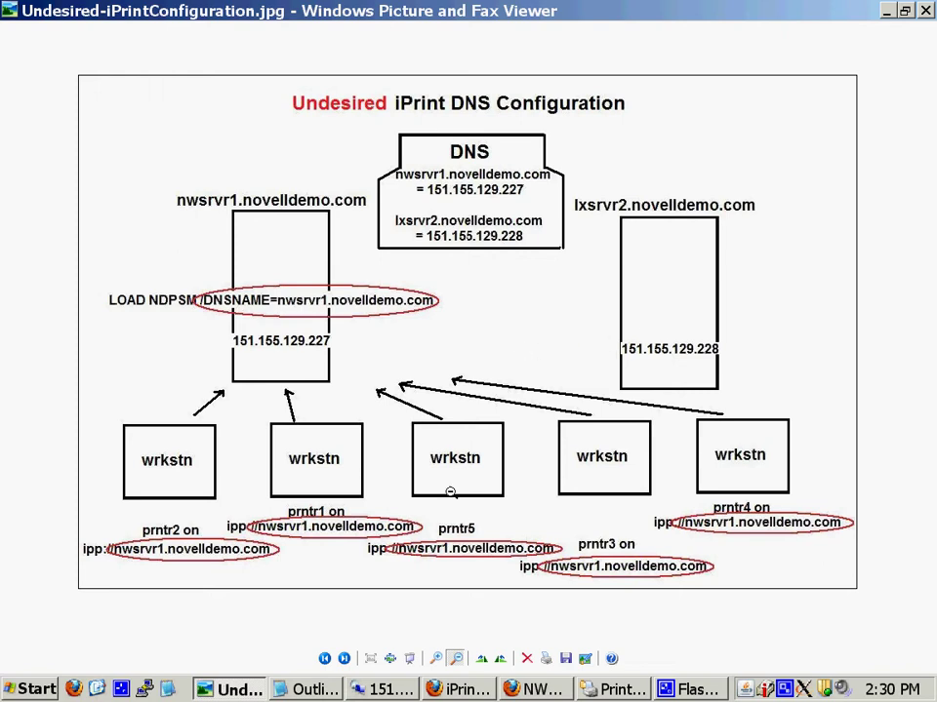
- Check the multi-server consolidation point in Outline.txt and view the MultiServerConsolidationiPrintMigration.jpg diagram
left_click(322, 690)
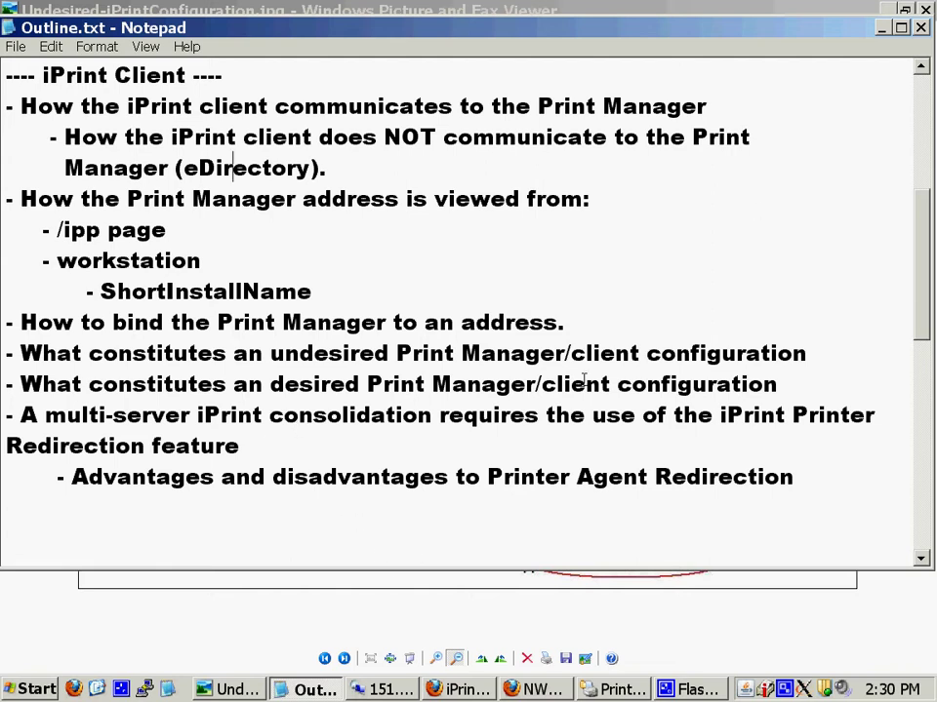
left_click(779, 6)
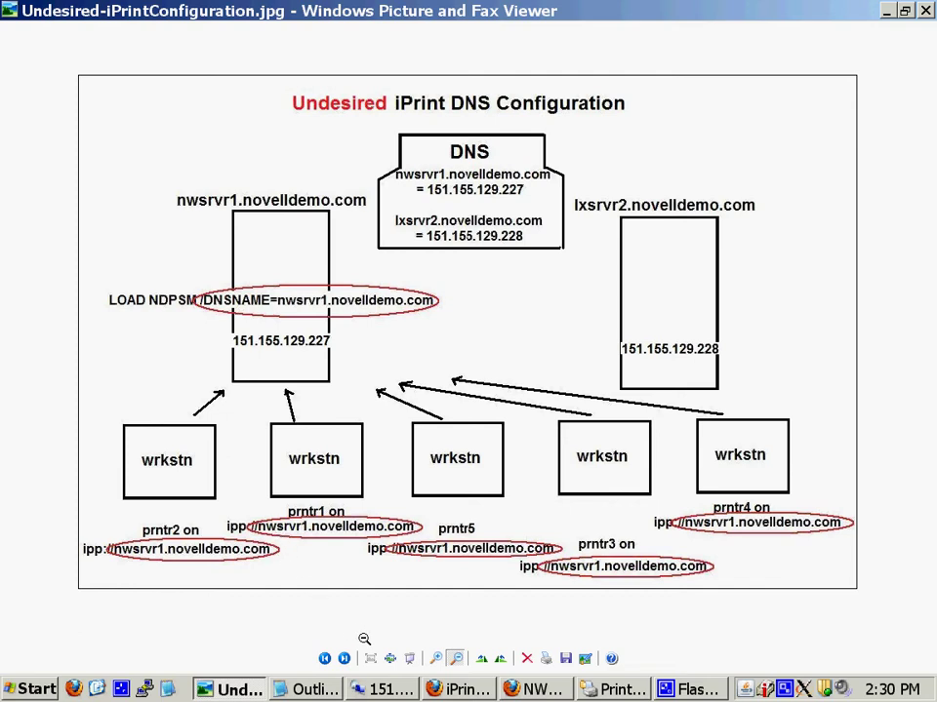
left_click(312, 688)
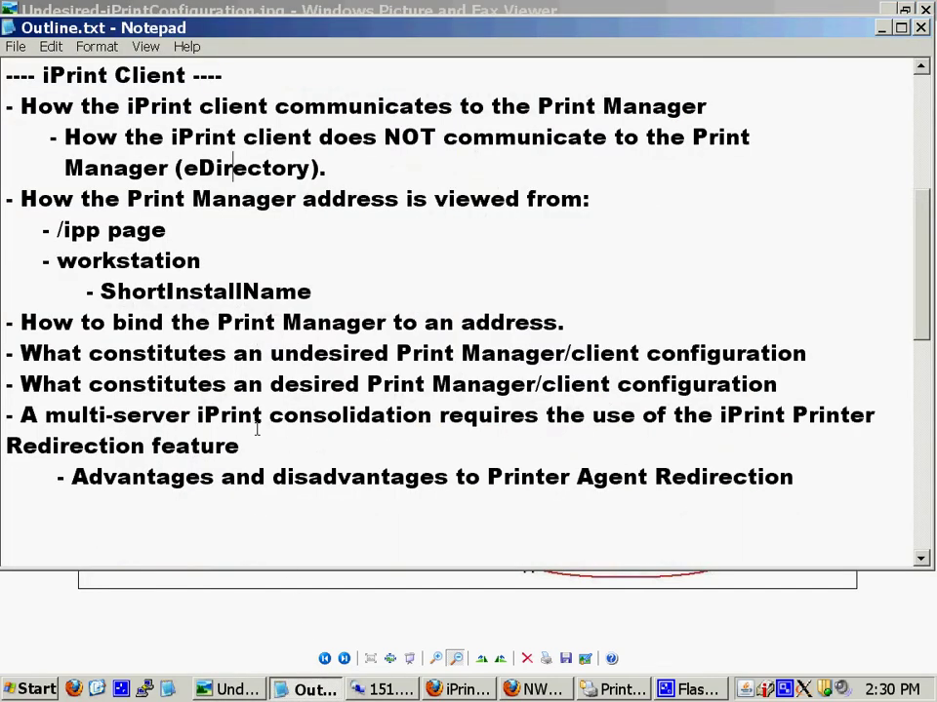
left_click(444, 8)
key("Right")
key("Right")
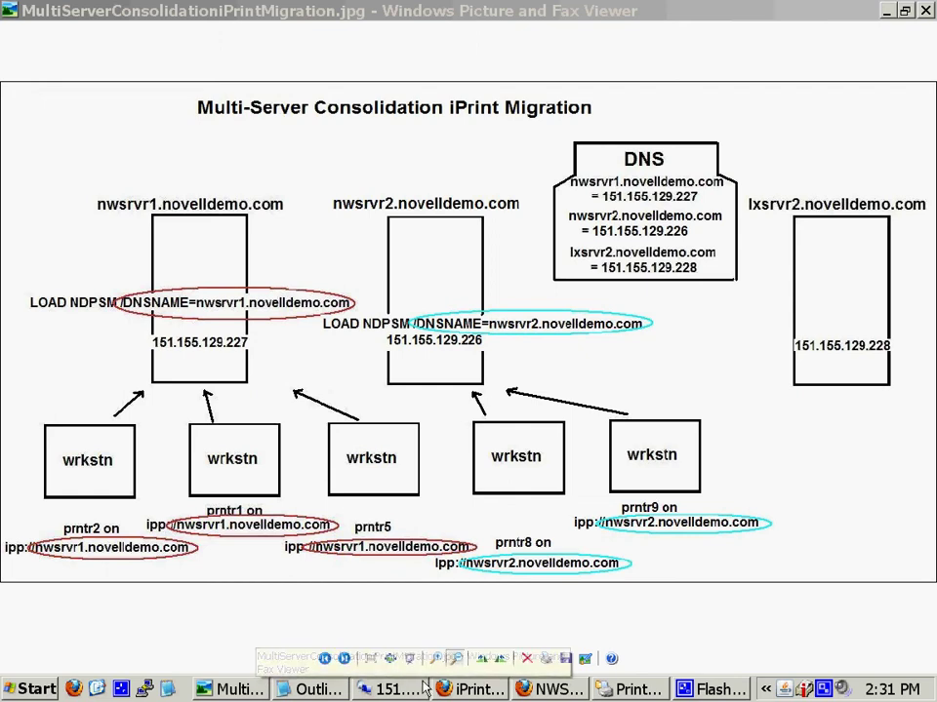
- Switch to Novell iManager in Firefox and open the Printer Agent Redirection page for the NWPrntMgr print manager
key("alt+Tab")
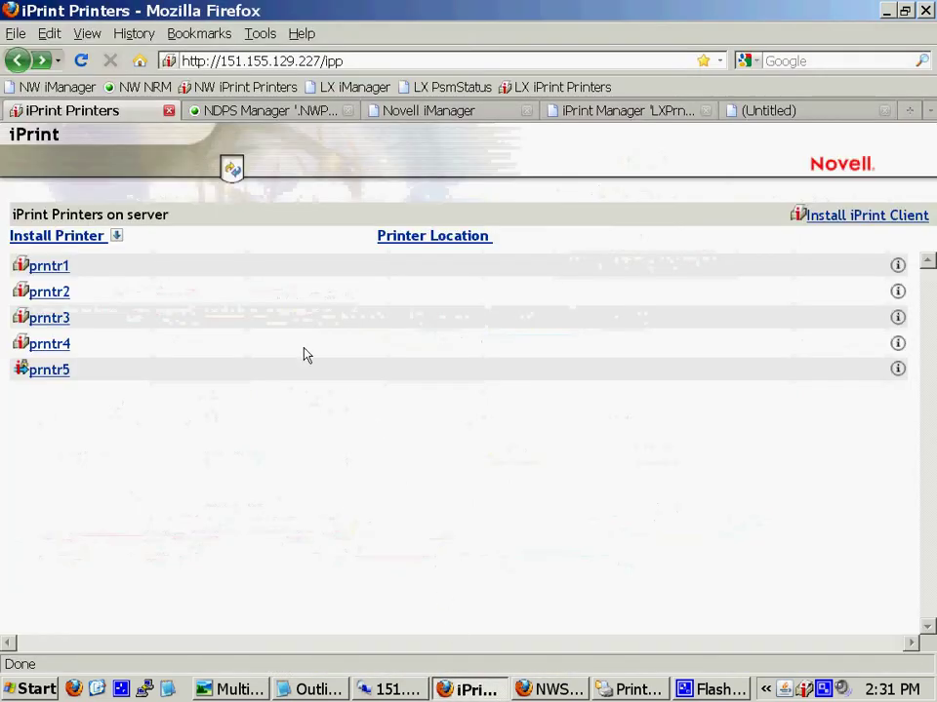
left_click(419, 111)
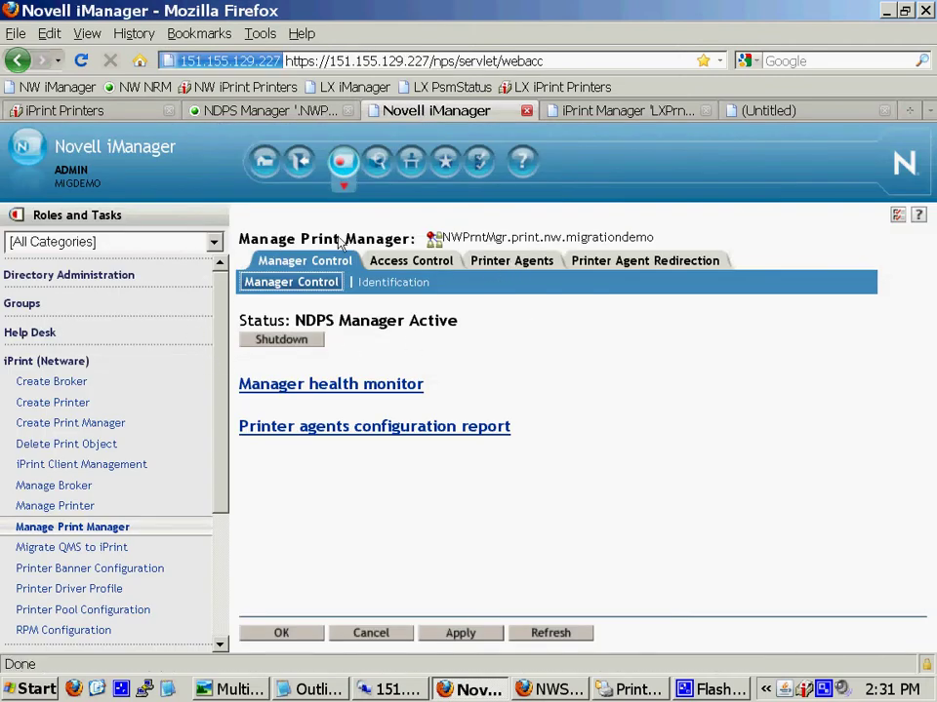
left_click(522, 271)
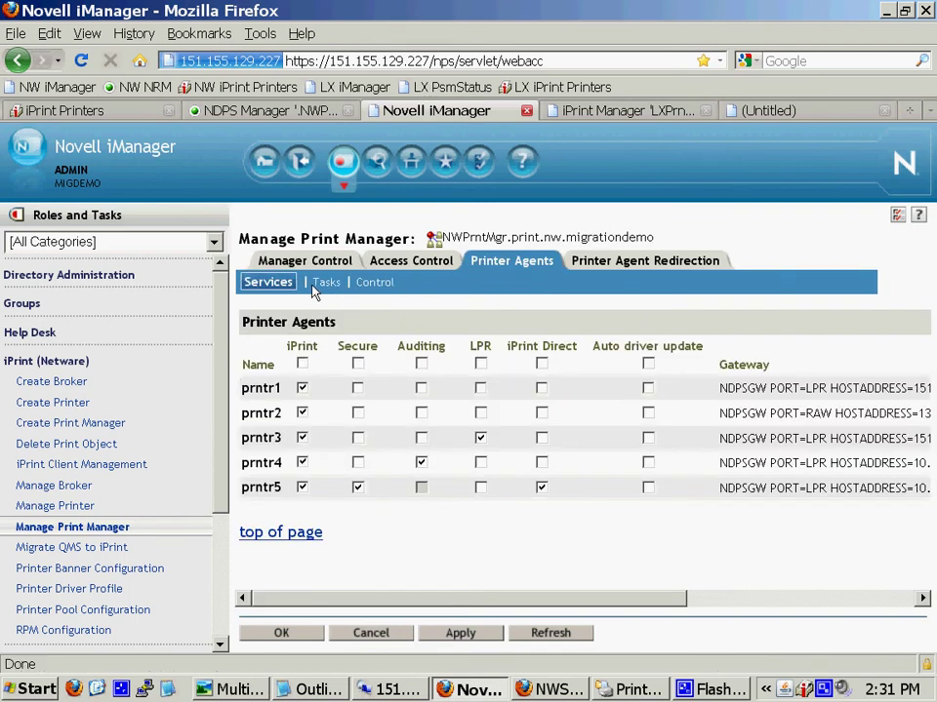
left_click(605, 265)
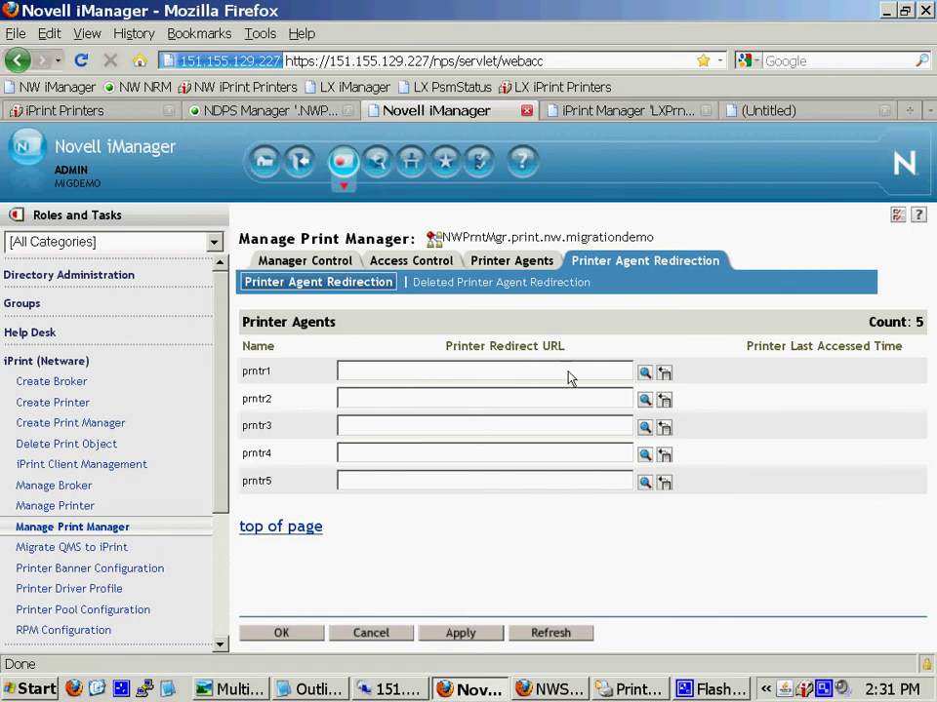
- Fill in prntr1's redirect URL by selecting prntr4 from the print.nw.migrationdemo container
left_click(644, 374)
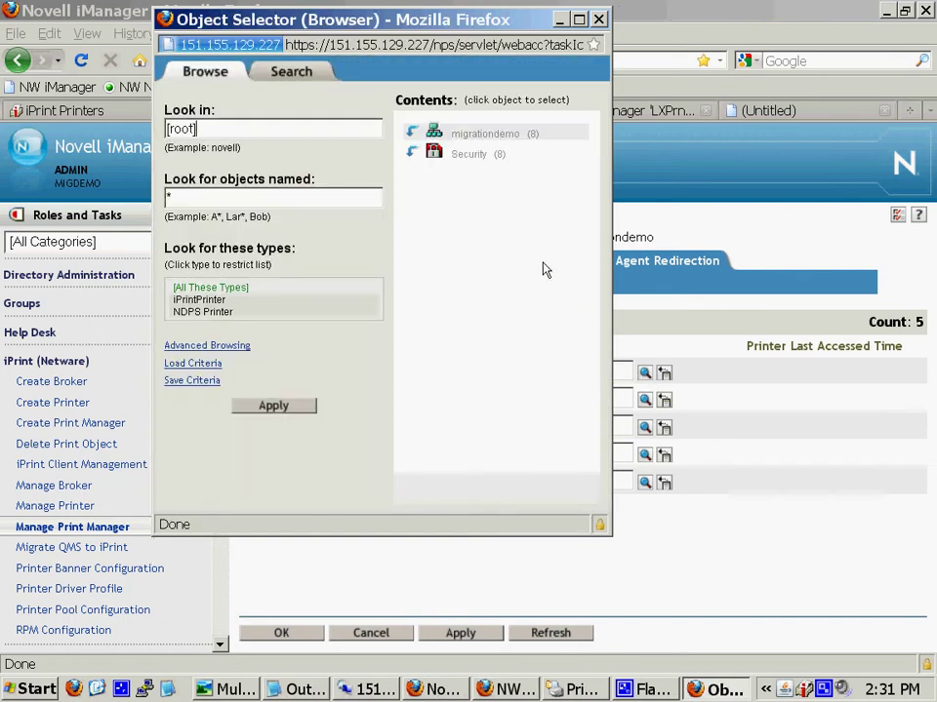
left_click(411, 132)
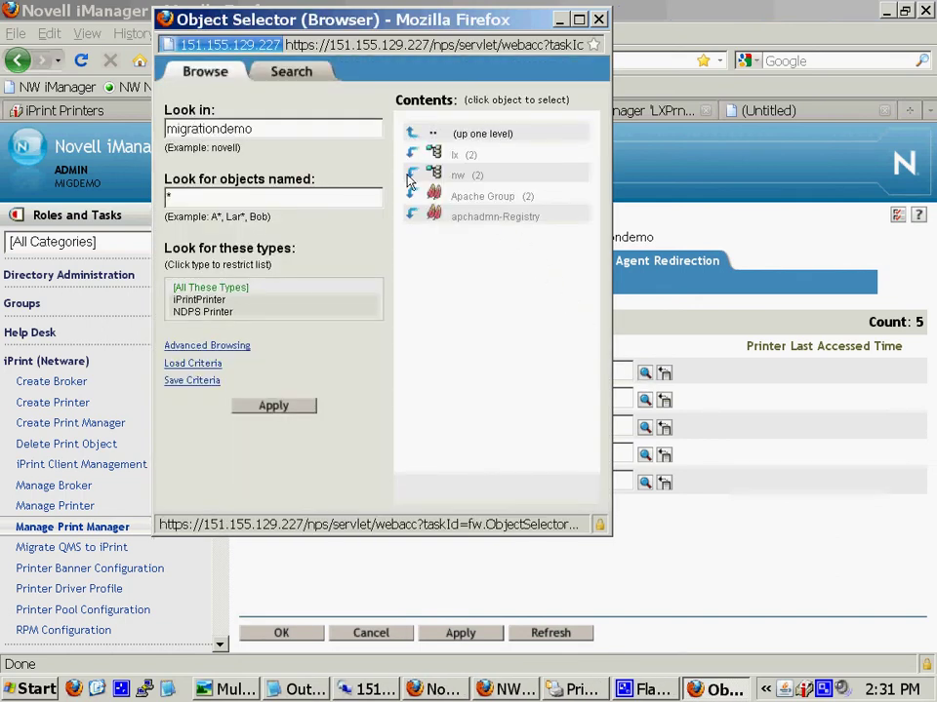
left_click(411, 154)
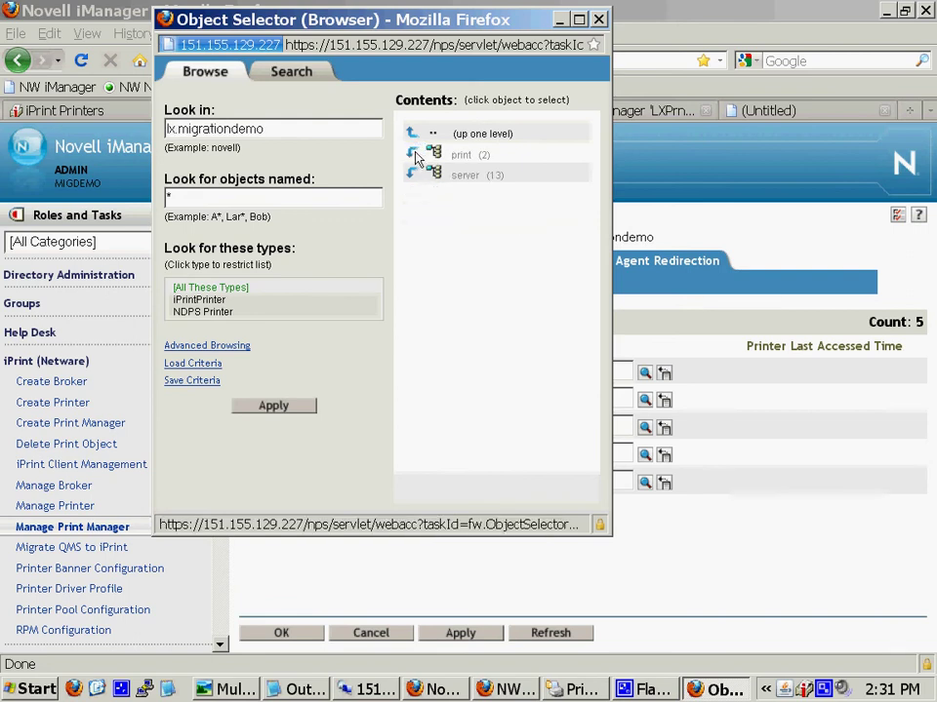
left_click(433, 154)
left_click(411, 133)
left_click(410, 134)
left_click(411, 175)
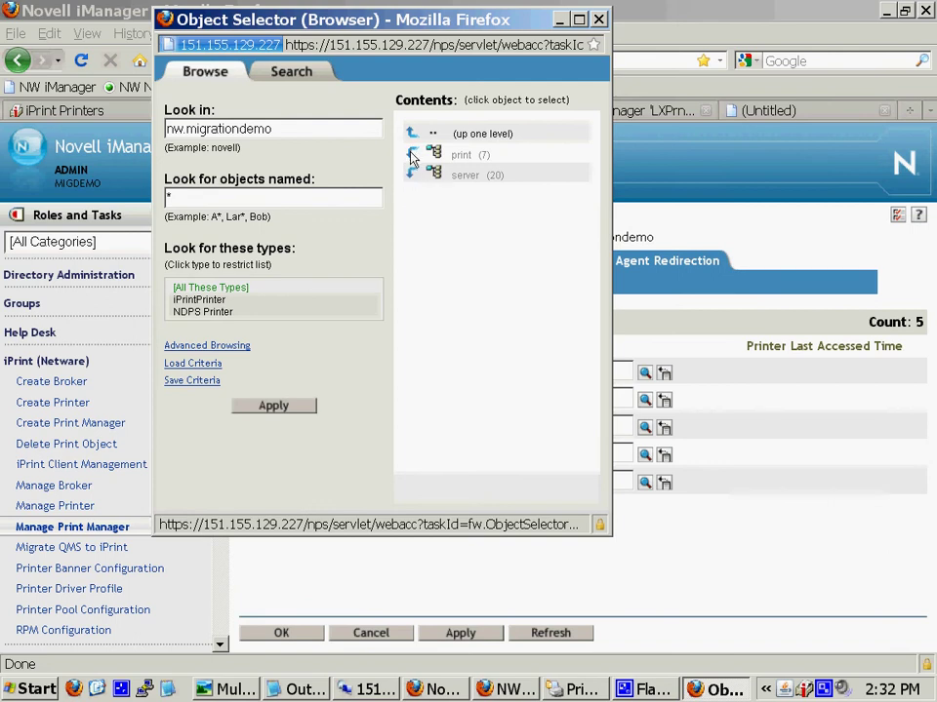
left_click(410, 156)
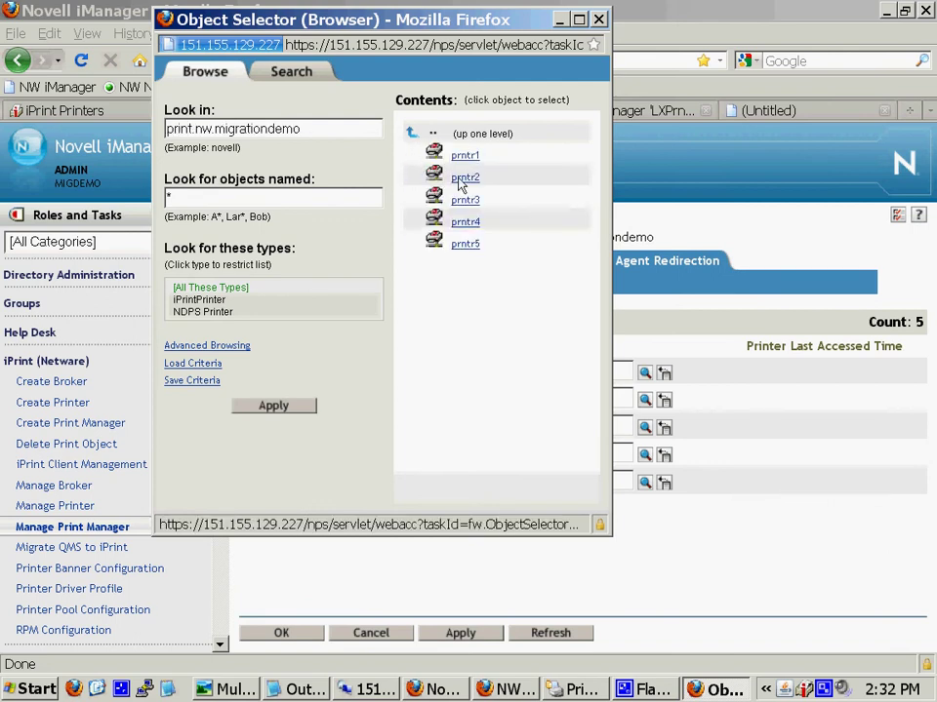
left_click(465, 223)
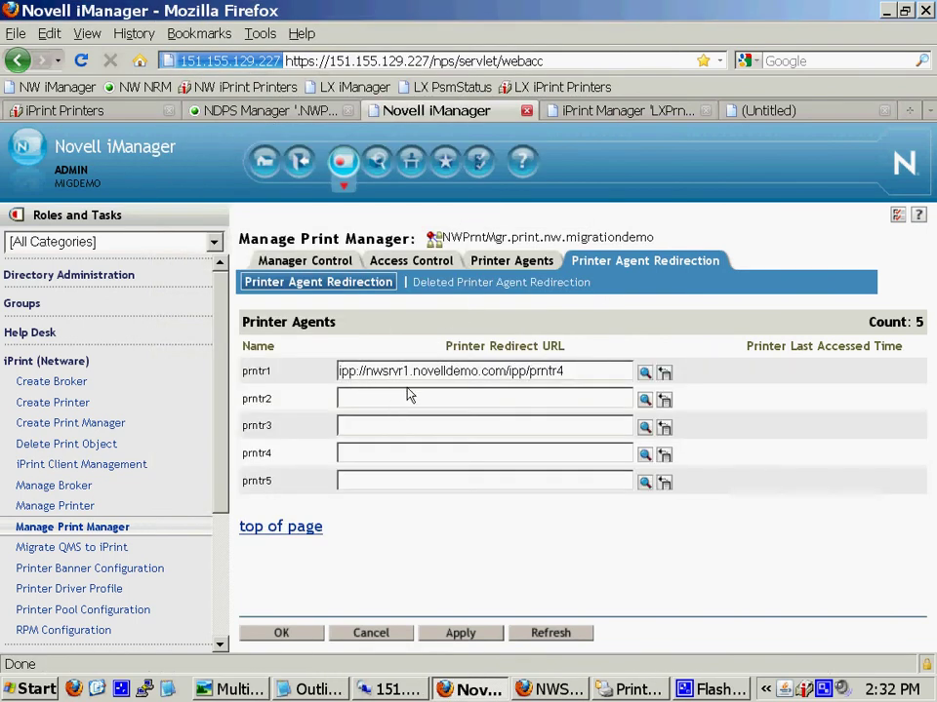
- Examine the server address and printer name parts of prntr1's redirect URL
double_click(258, 379)
left_click_drag(533, 375, 565, 374)
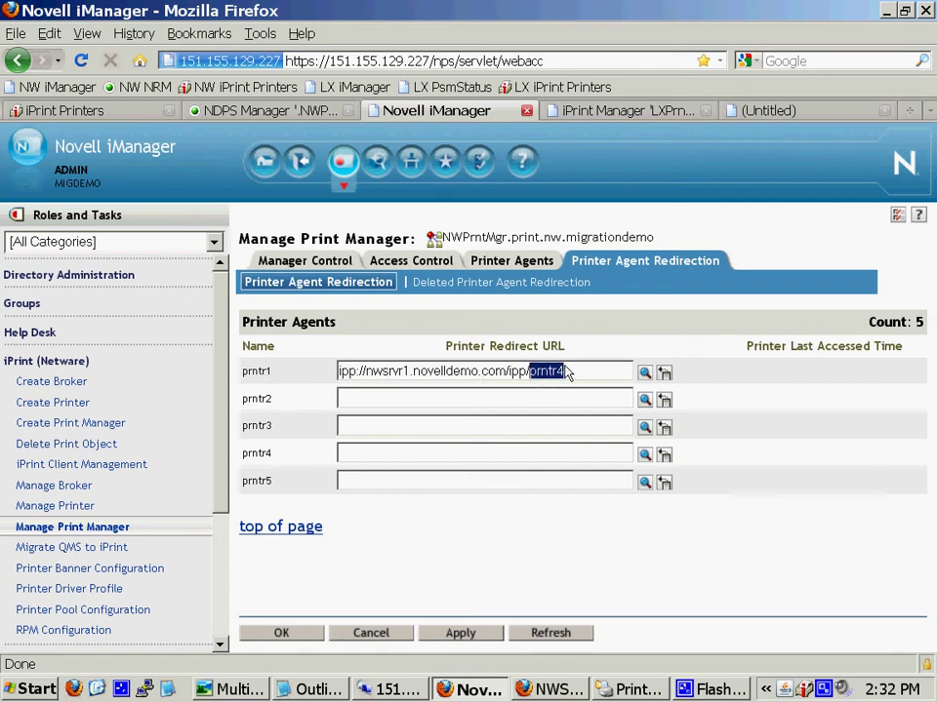
left_click_drag(367, 373, 507, 377)
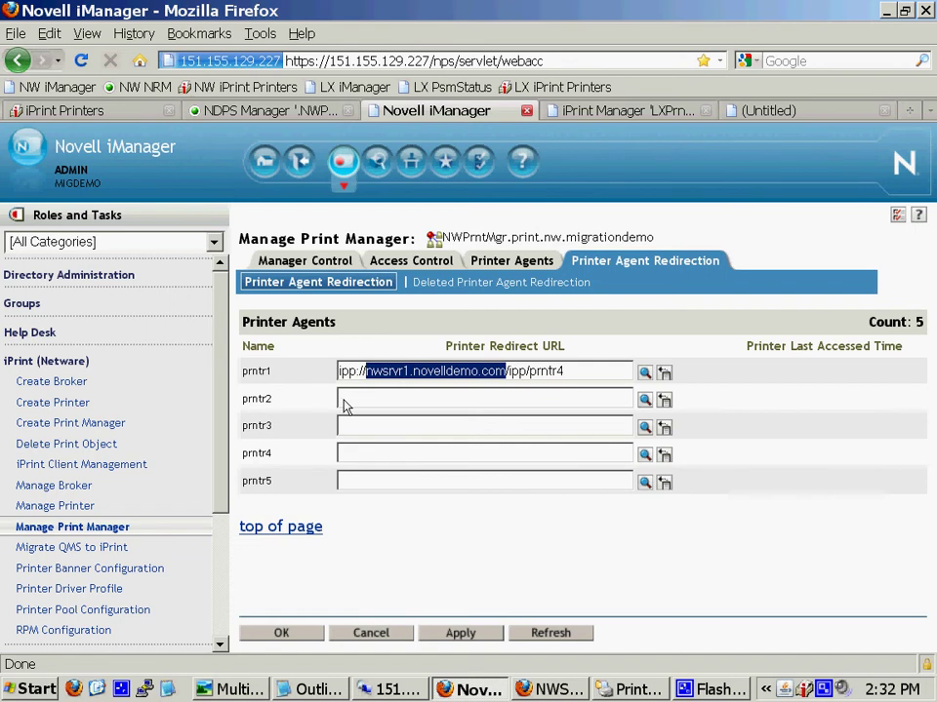
left_click(535, 378)
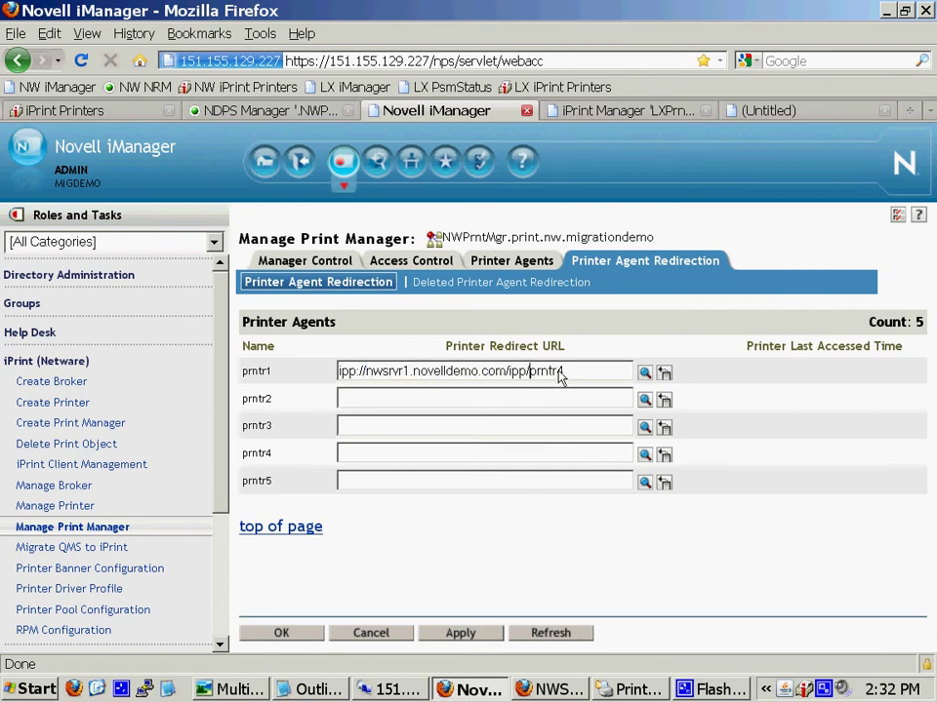
- Change the printer name at the end of prntr1's redirect URL to prntr1
left_click(586, 372)
key("BackSpace")
type("1")
- Replace the server host name in prntr1's redirect URL with linuxprintmanager, keeping the novelldemo.com domain
key("ctrl+Left")
key("ctrl+Left")
key("ctrl+Left")
key("ctrl+Left")
key("Left")
key("Left")
key("BackSpace")
key("BackSpace")
key("BackSpace")
key("BackSpace")
key("BackSpace")
key("BackSpace")
key("Delete")
key("Delete")
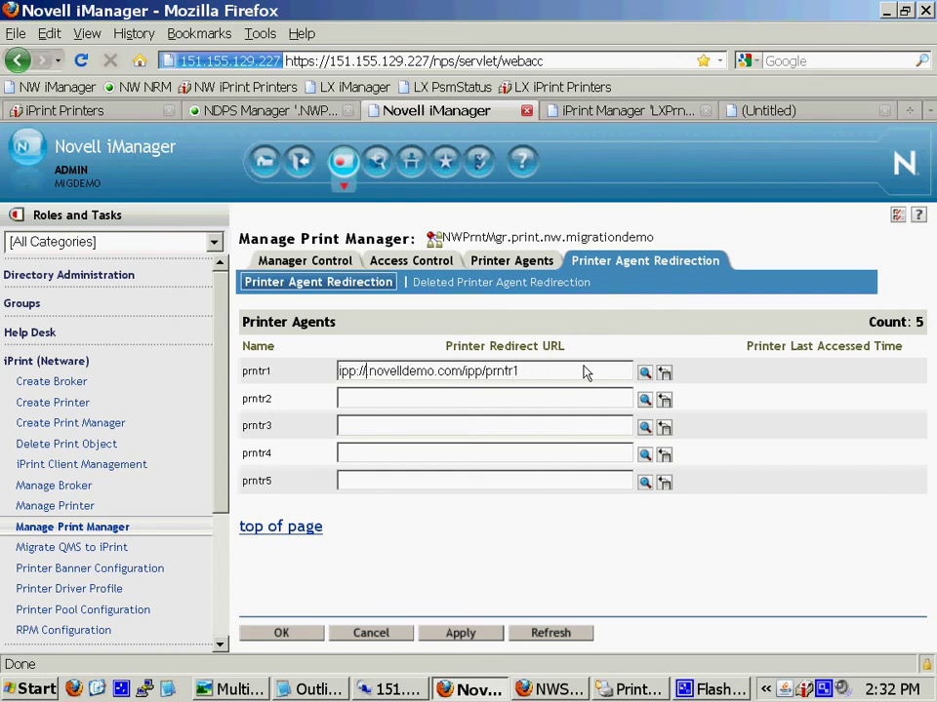
type("linuxprintma.")
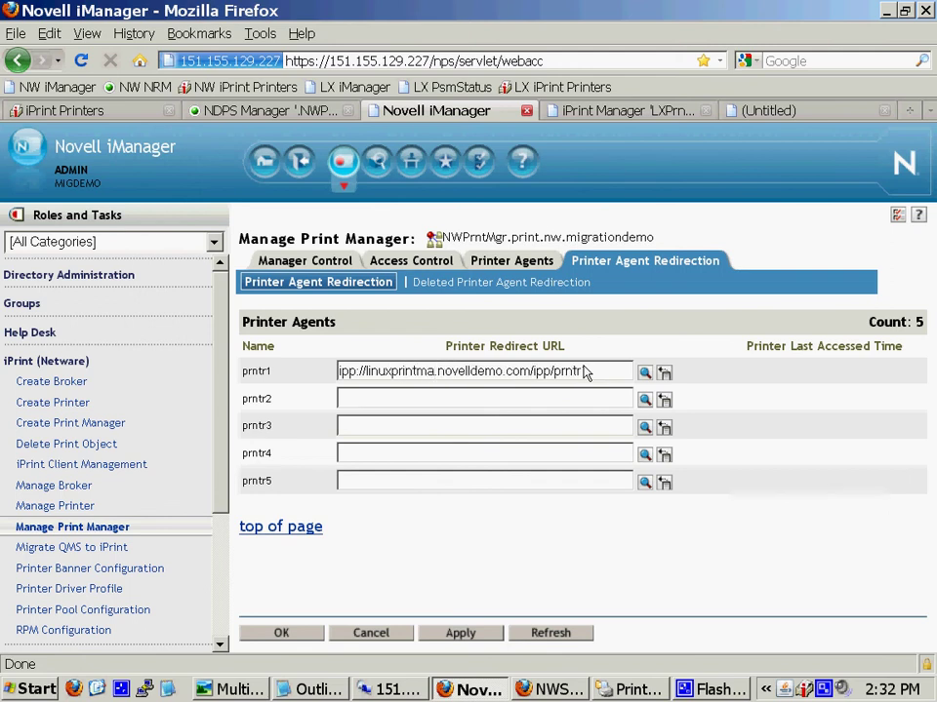
type("nager")
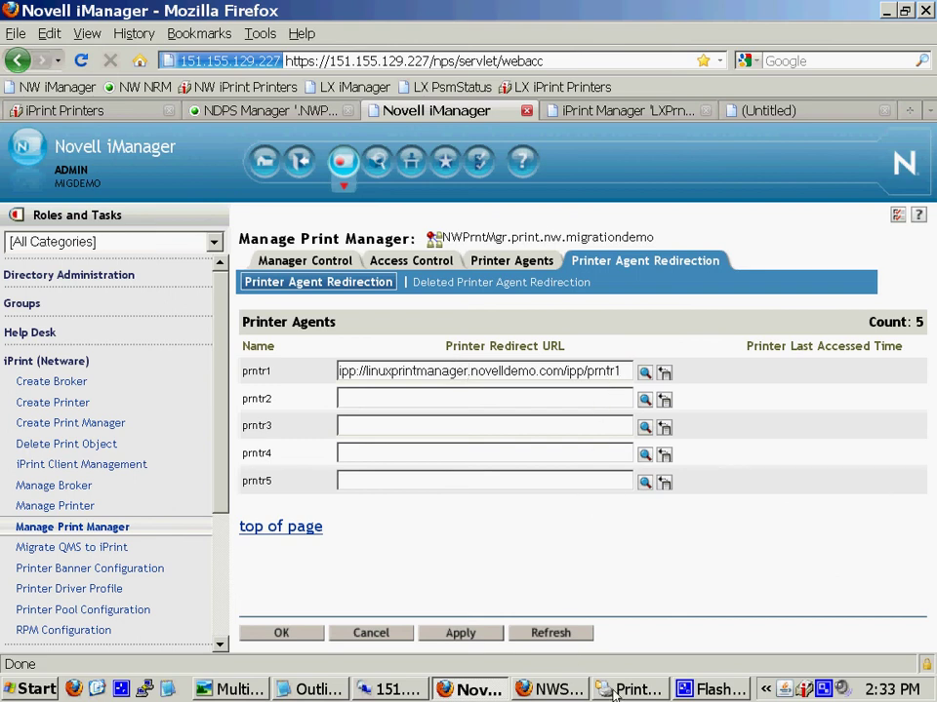
- Switch to the picture viewer and compare the multi-server consolidation, undesired and desired iPrint DNS configuration diagrams, consulting Outline.txt in between
left_click(232, 690)
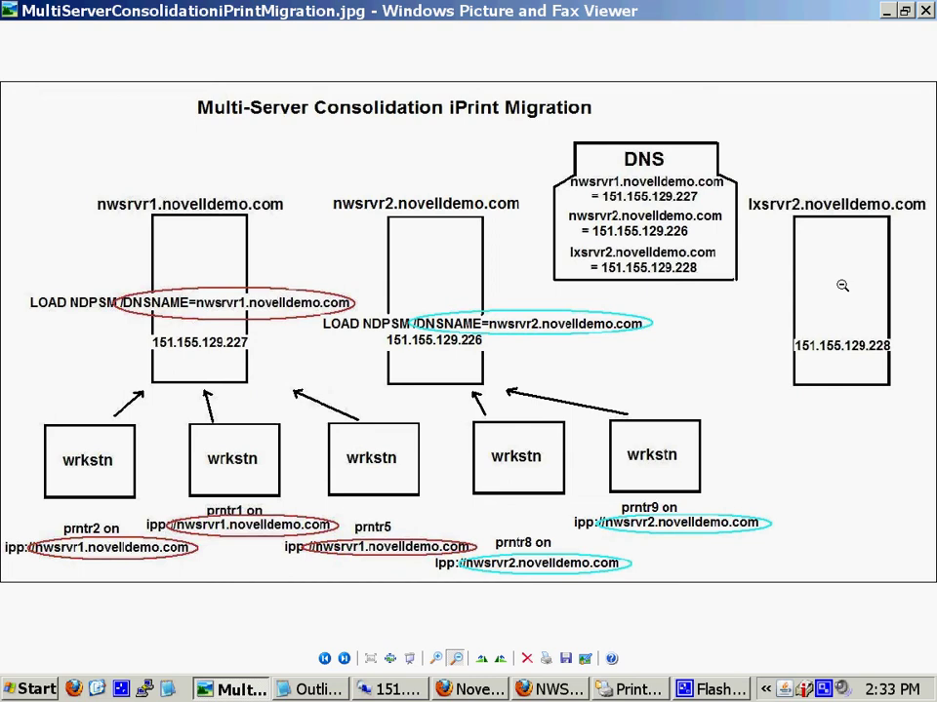
key("Right")
key("Right")
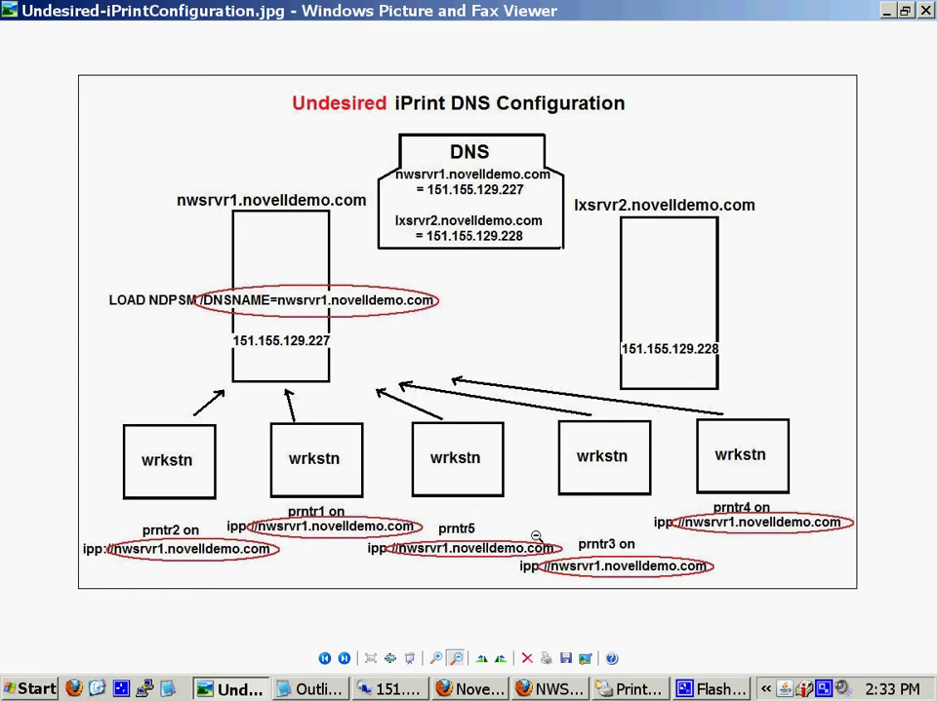
left_click(318, 690)
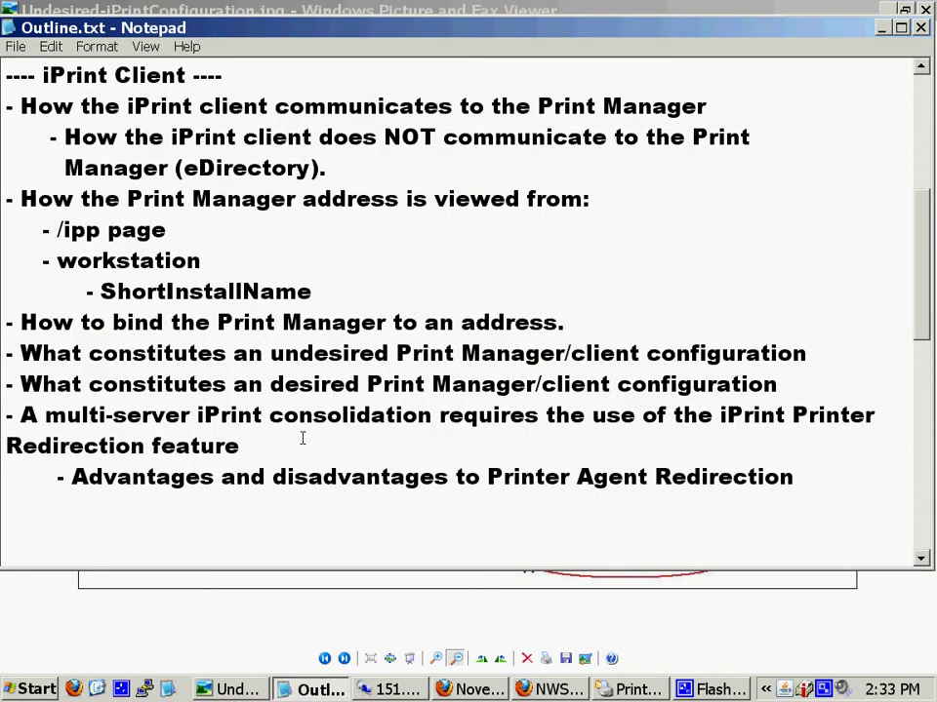
left_click(478, 8)
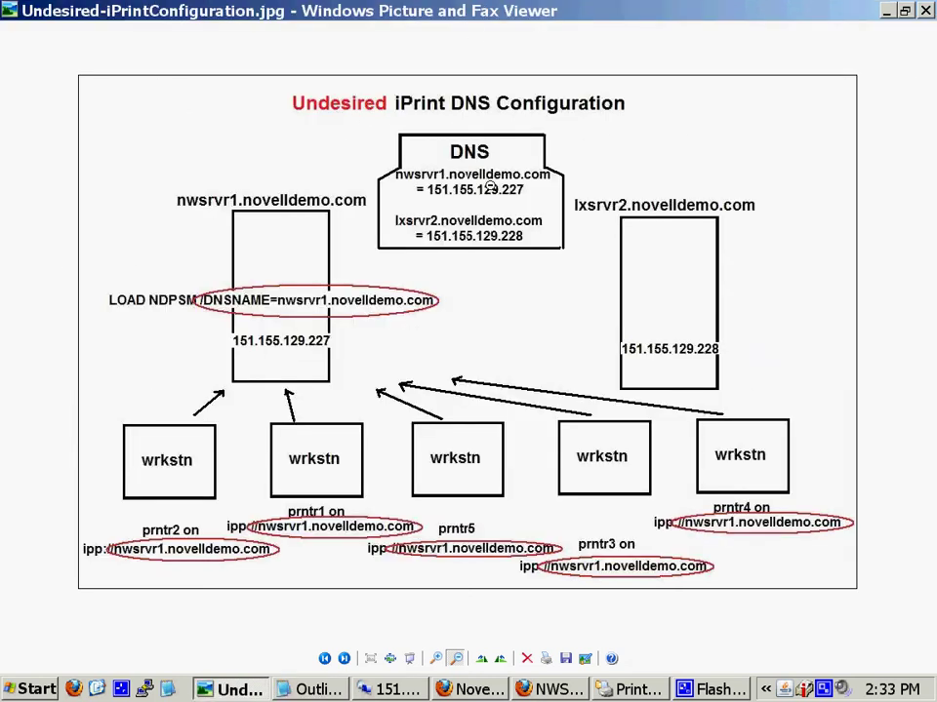
key("Left")
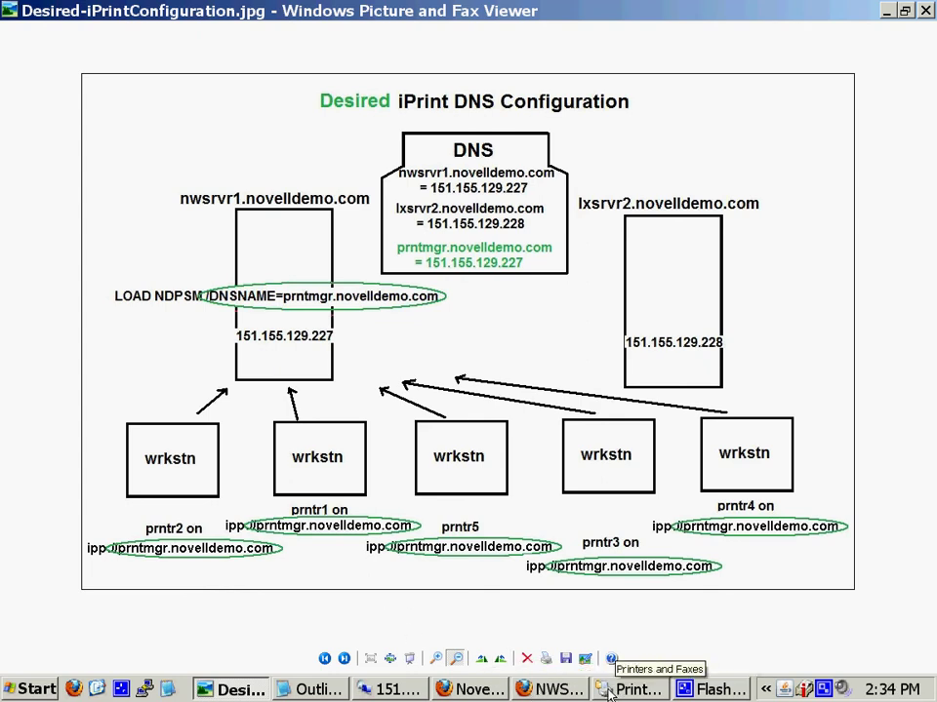
- Review prntr1's redirect URL in iManager, and check the Printer Agent Redirection advantages and disadvantages point in Outline.txt
left_click(488, 691)
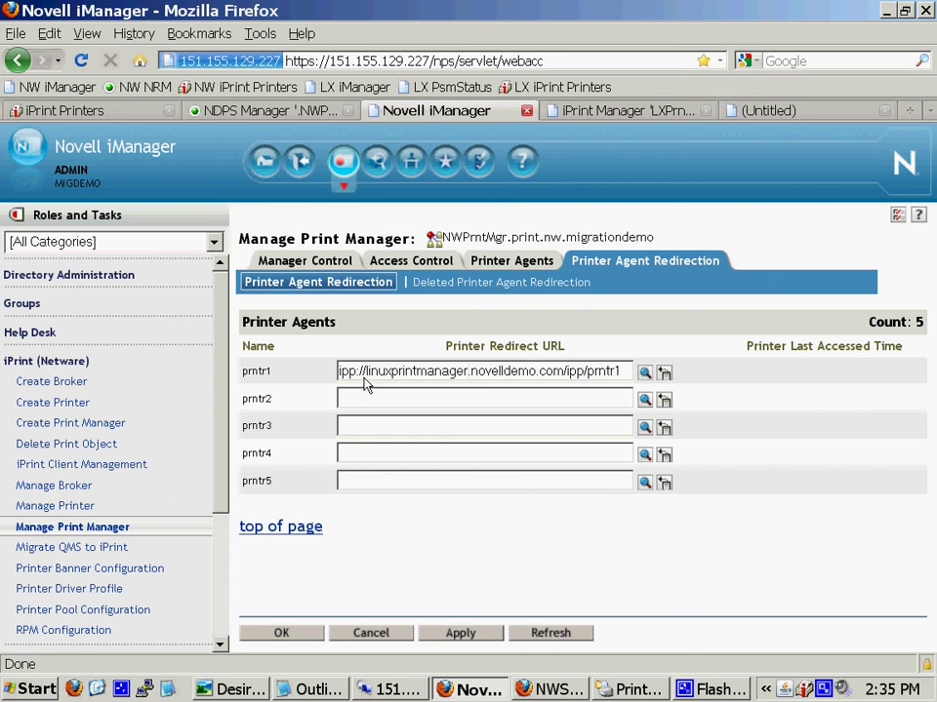
left_click(319, 690)
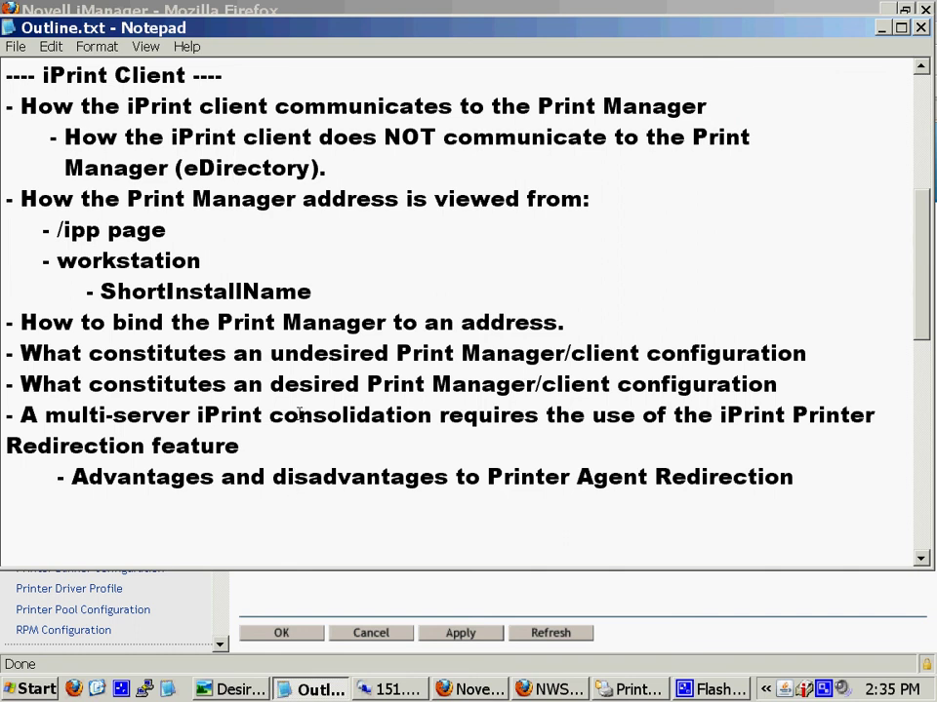